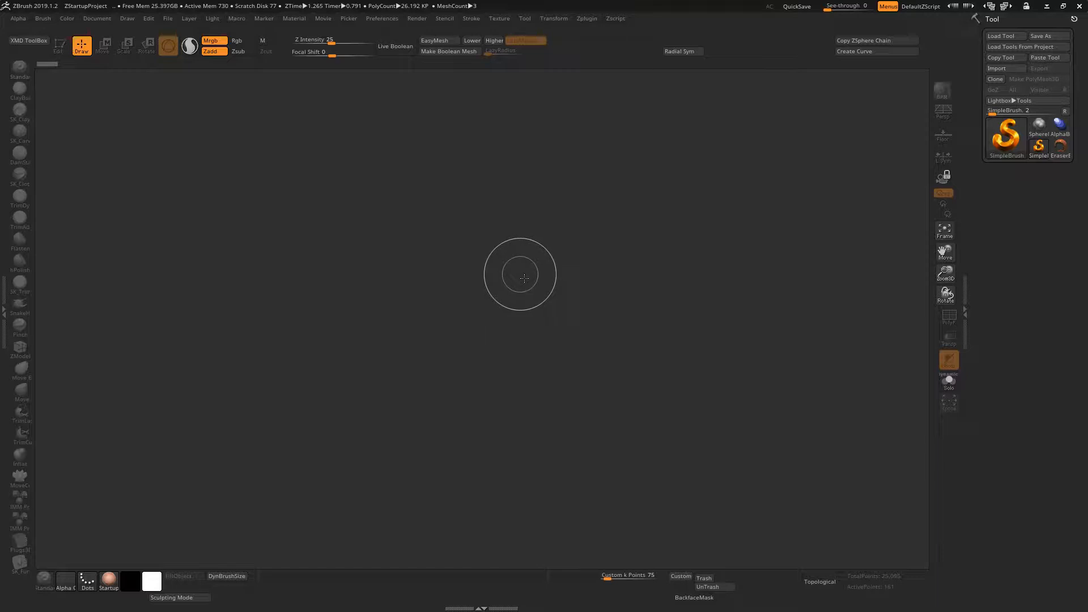
- Draw a Sphere3D on the canvas, make it editable and convert it to a PolyMesh3D
{"action": "left_click", "coordinate": [1007, 136]}
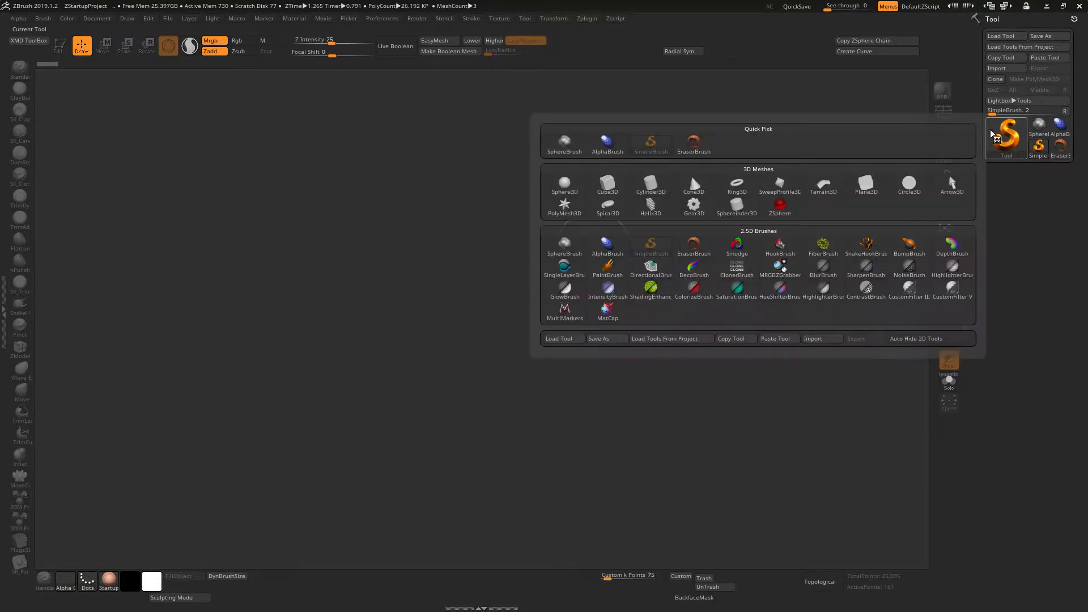
{"action": "left_click", "coordinate": [564, 185]}
{"action": "left_click_drag", "start_coordinate": [484, 255], "coordinate": [496, 364]}
{"action": "left_click", "coordinate": [1042, 57]}
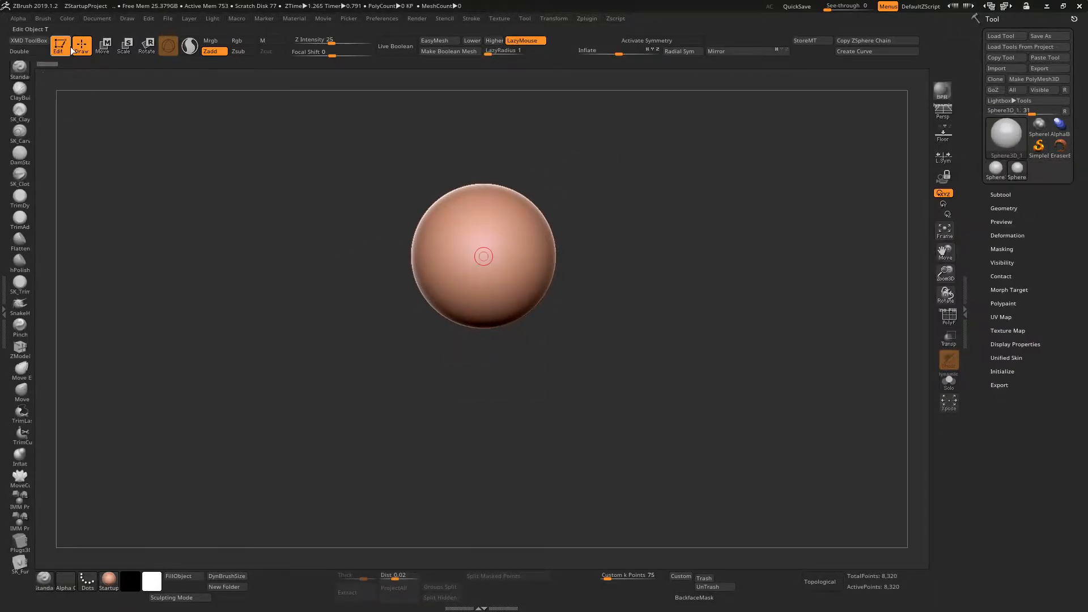
{"action": "left_click", "coordinate": [1026, 79]}
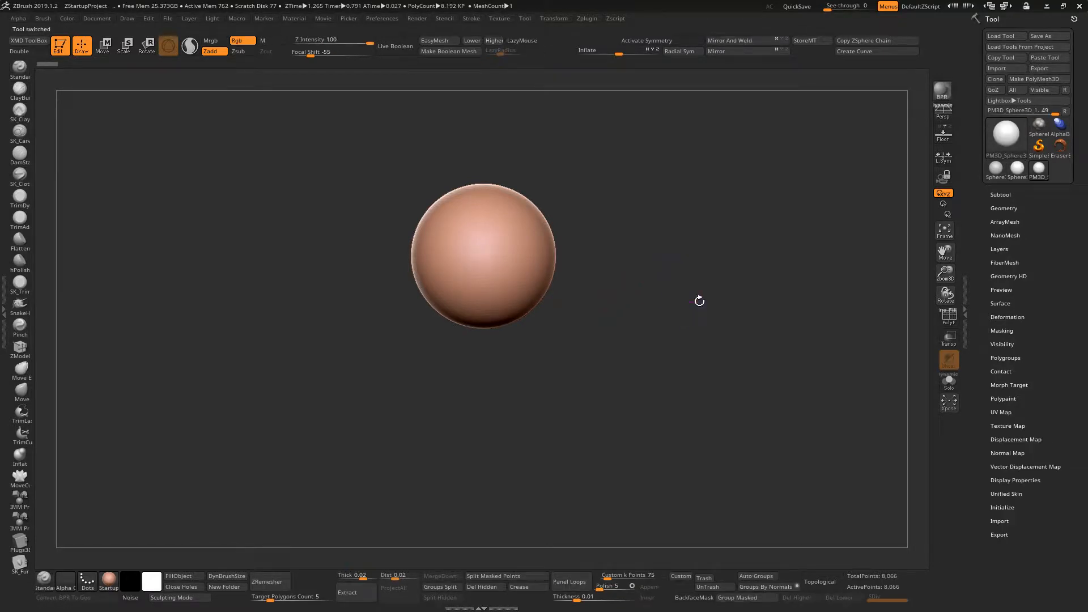
- Duplicate the sphere subtool twice and move one copy to each side of the original along X
{"action": "left_click", "coordinate": [1004, 194]}
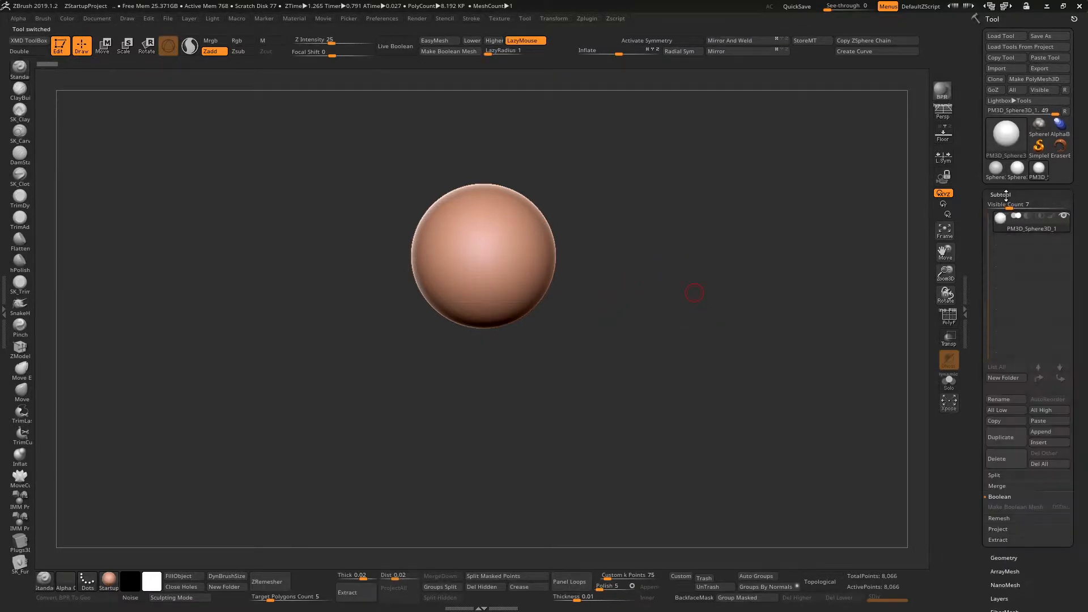
{"action": "double_click", "coordinate": [1010, 434]}
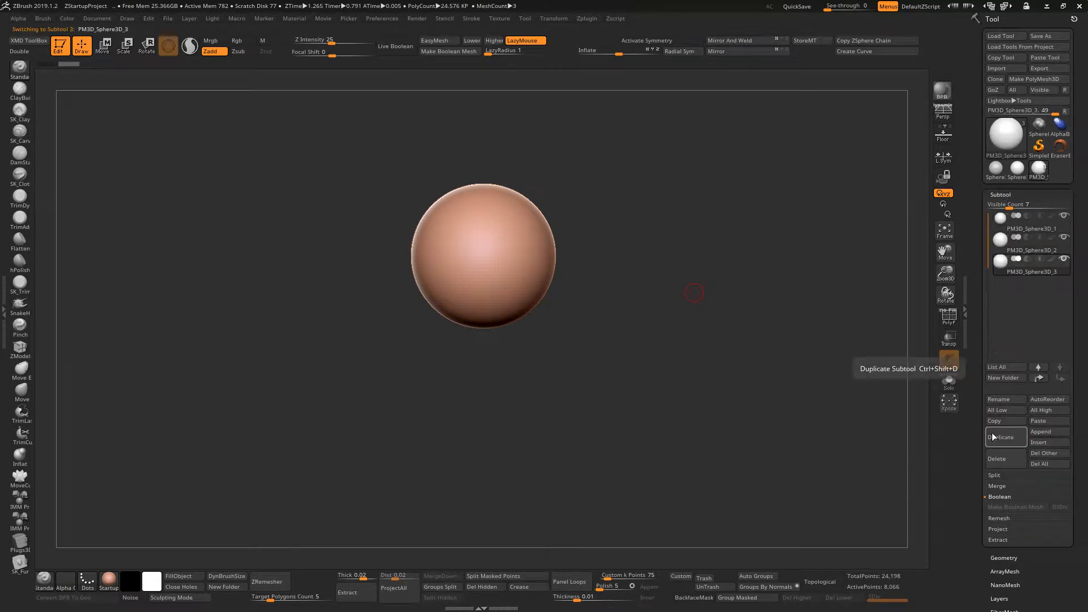
{"action": "left_click", "coordinate": [1035, 243]}
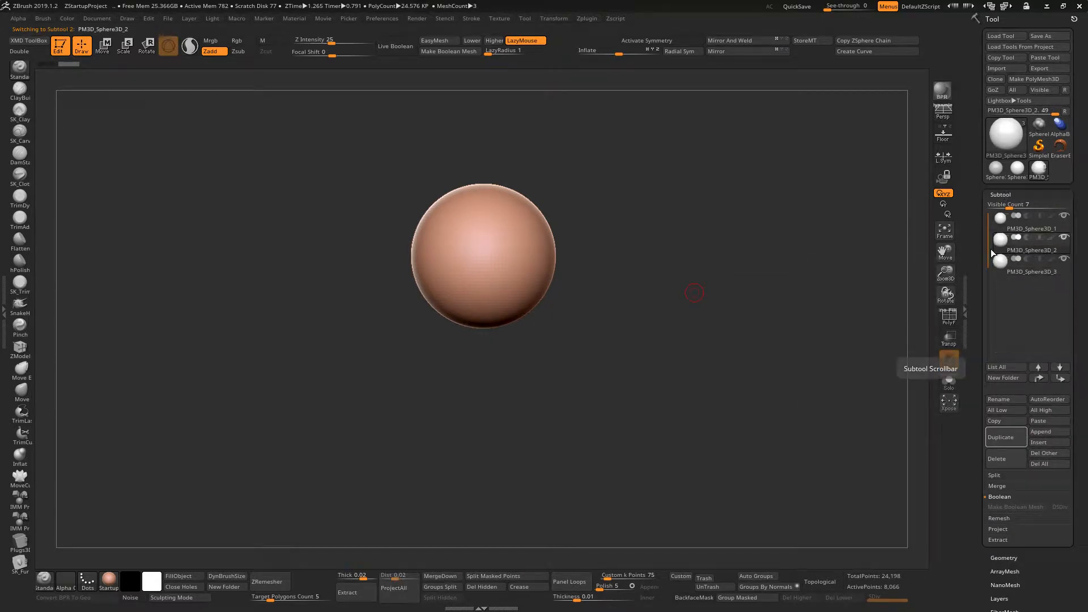
{"action": "key", "text": "w"}
{"action": "left_click_drag", "start_coordinate": [484, 256], "coordinate": [678, 257]}
{"action": "left_click", "coordinate": [1000, 266]}
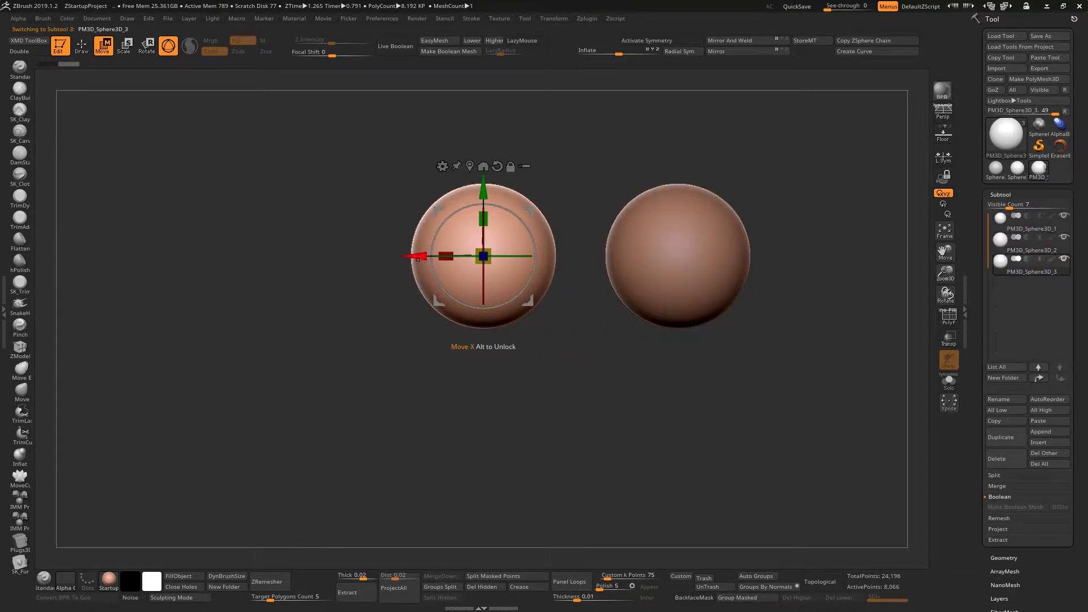
{"action": "left_click_drag", "start_coordinate": [421, 295], "coordinate": [180, 293]}
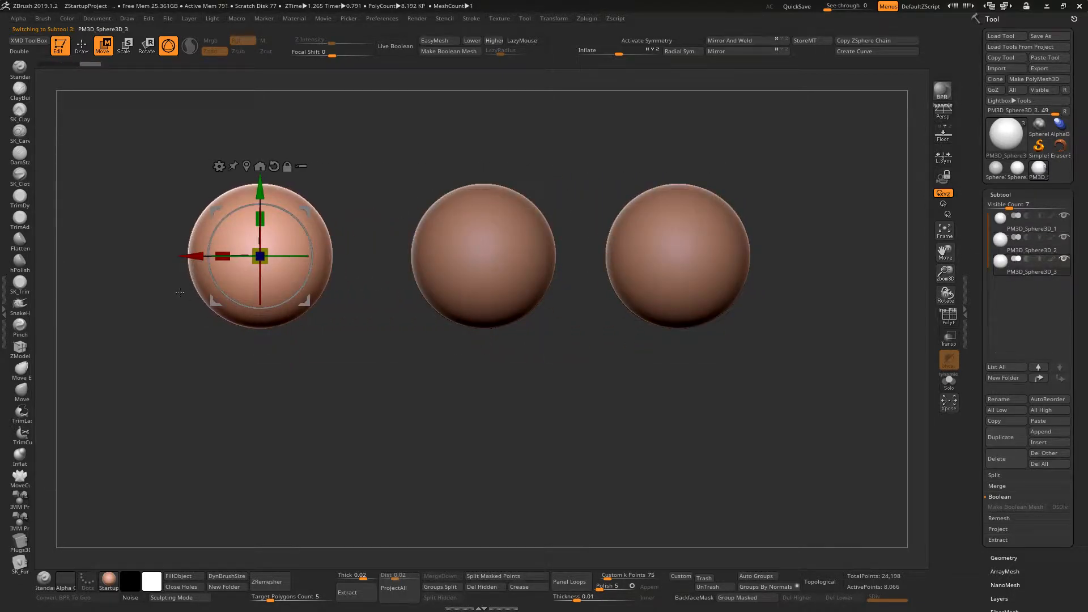
{"action": "key", "text": "q"}
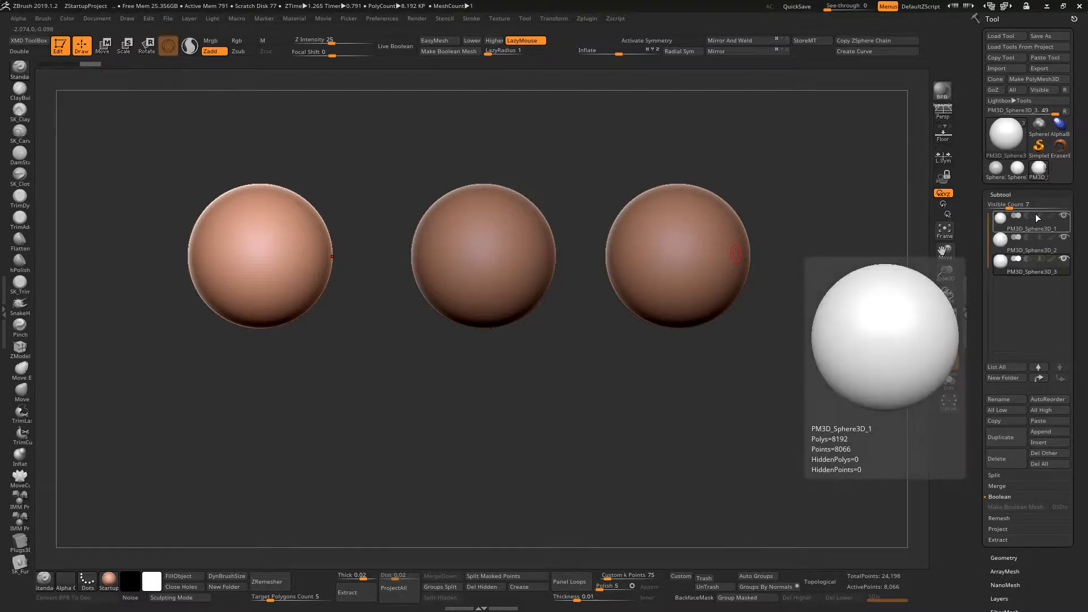
- Set the original sphere's subtool as the boolean Start group and the second sphere's subtool to subtraction
{"action": "left_click", "coordinate": [1018, 226]}
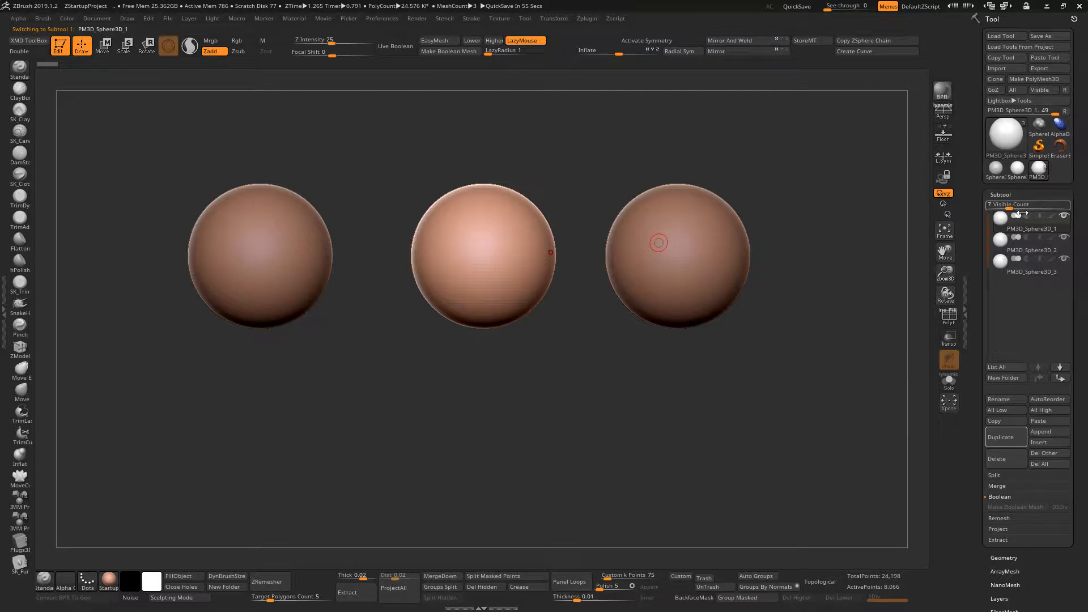
{"action": "mouse_move", "coordinate": [1006, 218]}
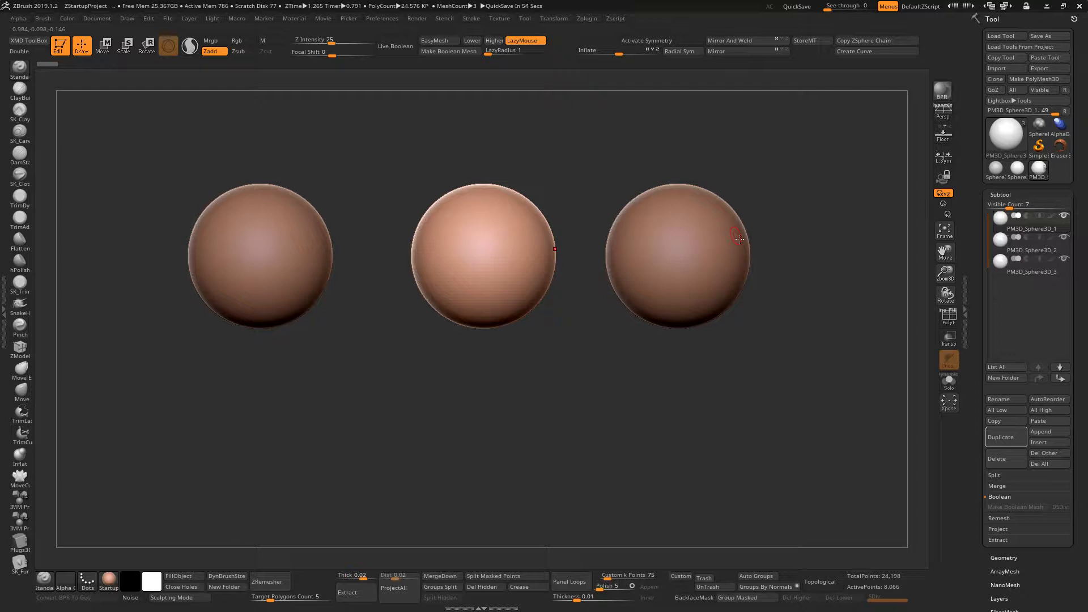
{"action": "mouse_move", "coordinate": [1012, 225]}
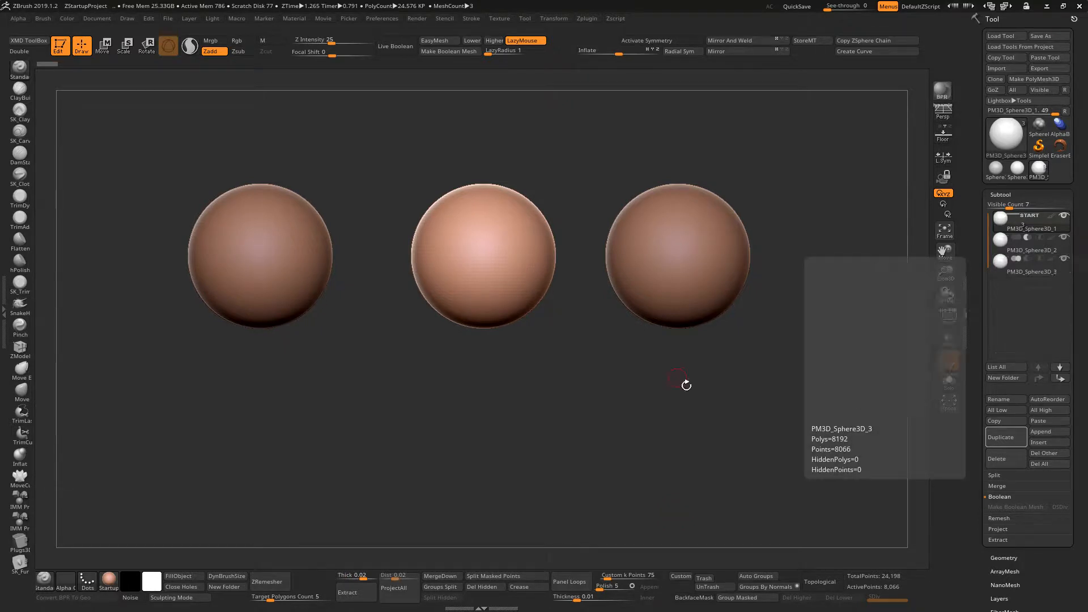
- Move the two outer spheres inward along X so that each one overlaps the middle sphere
{"action": "key", "text": "w"}
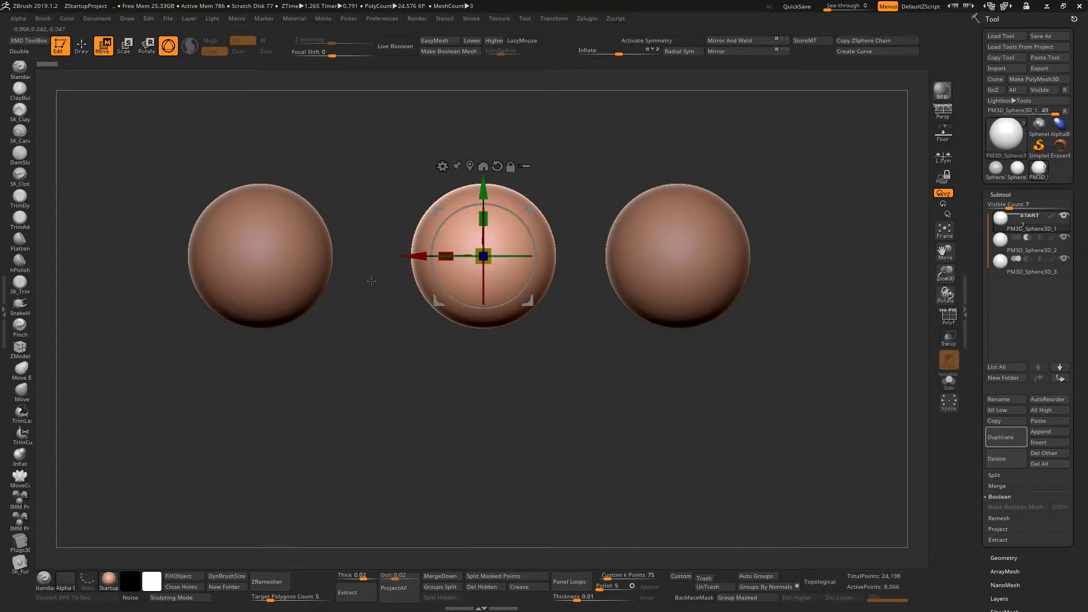
{"action": "left_click", "coordinate": [292, 266]}
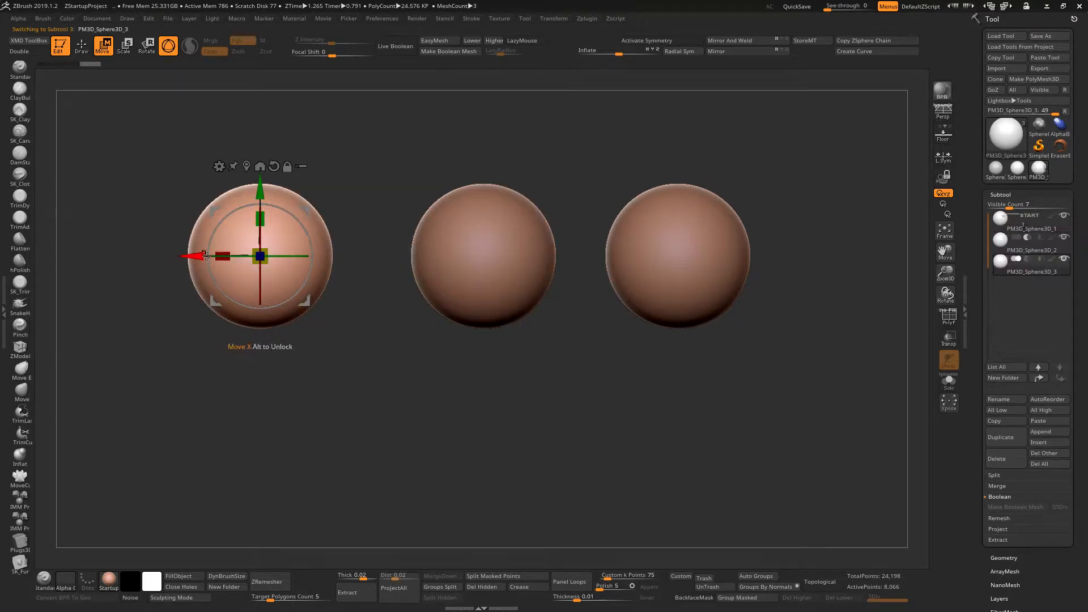
{"action": "left_click_drag", "start_coordinate": [206, 260], "coordinate": [360, 261]}
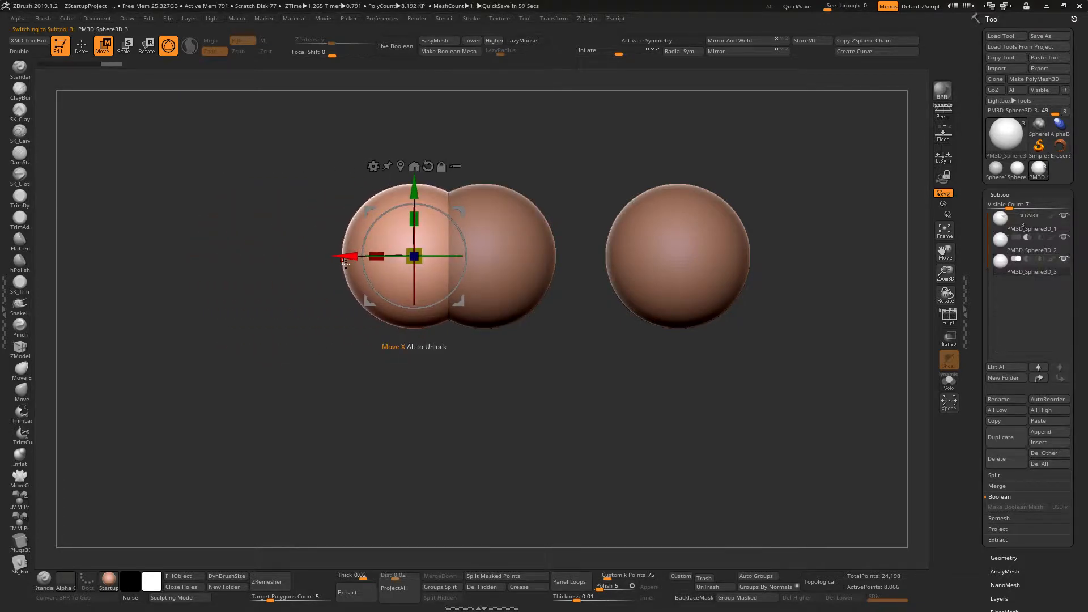
{"action": "left_click", "coordinate": [1062, 248]}
{"action": "left_click_drag", "start_coordinate": [608, 267], "coordinate": [488, 256]}
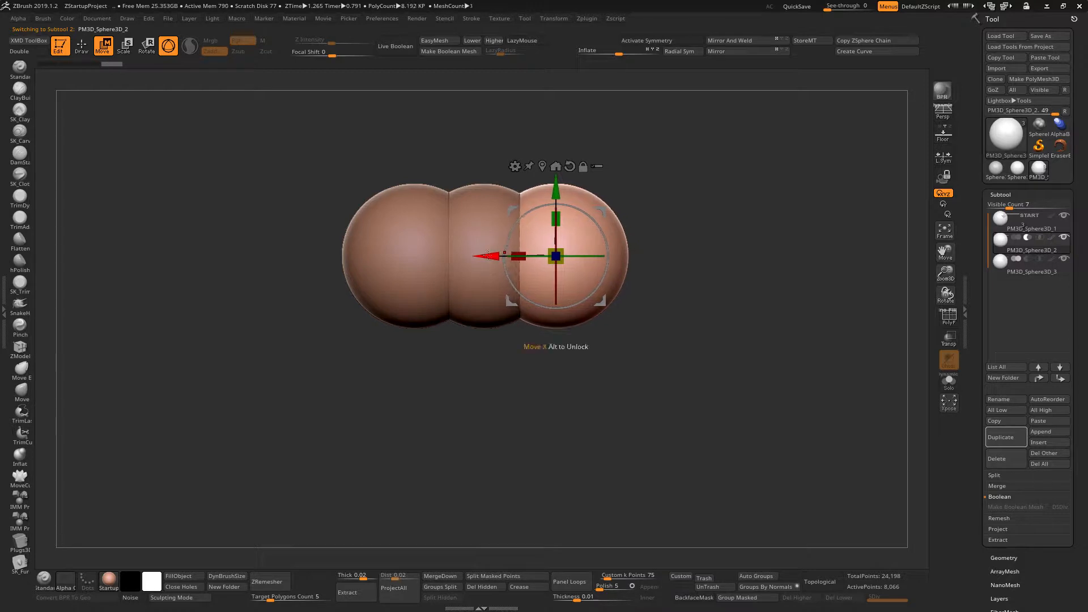
- Turn on Live Boolean to preview the second sphere subtracted from the middle sphere
{"action": "left_click", "coordinate": [406, 46]}
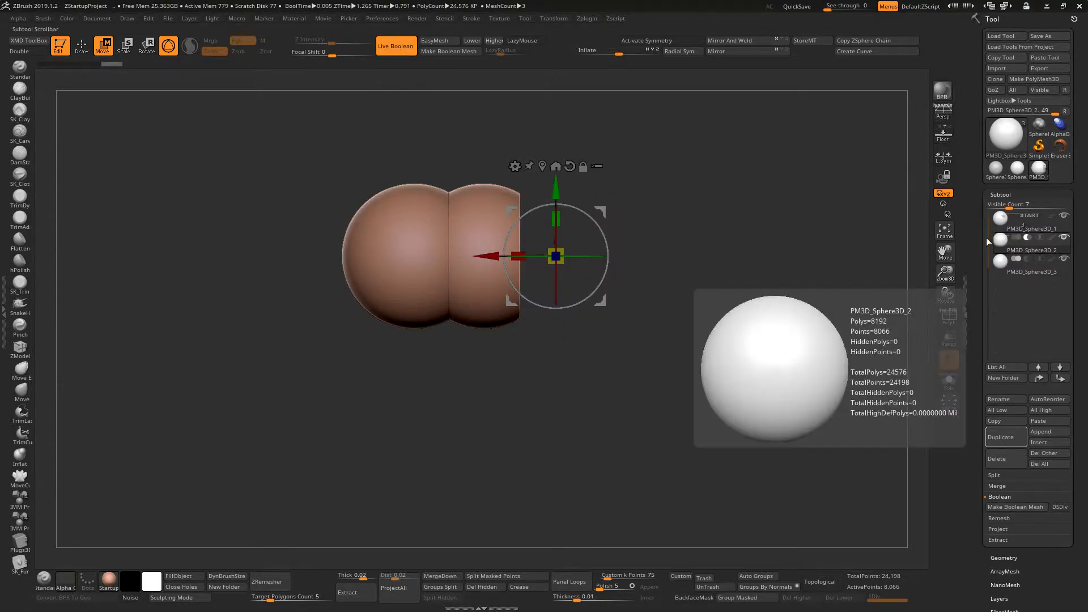
{"action": "left_click_drag", "start_coordinate": [726, 234], "coordinate": [689, 240]}
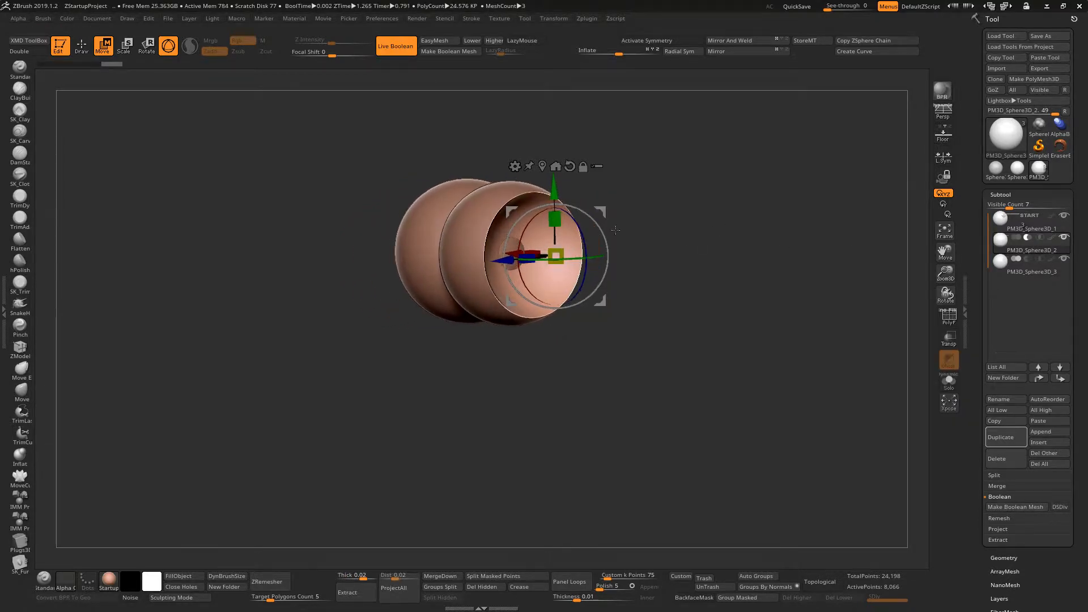
{"action": "left_click_drag", "start_coordinate": [646, 288], "coordinate": [680, 274]}
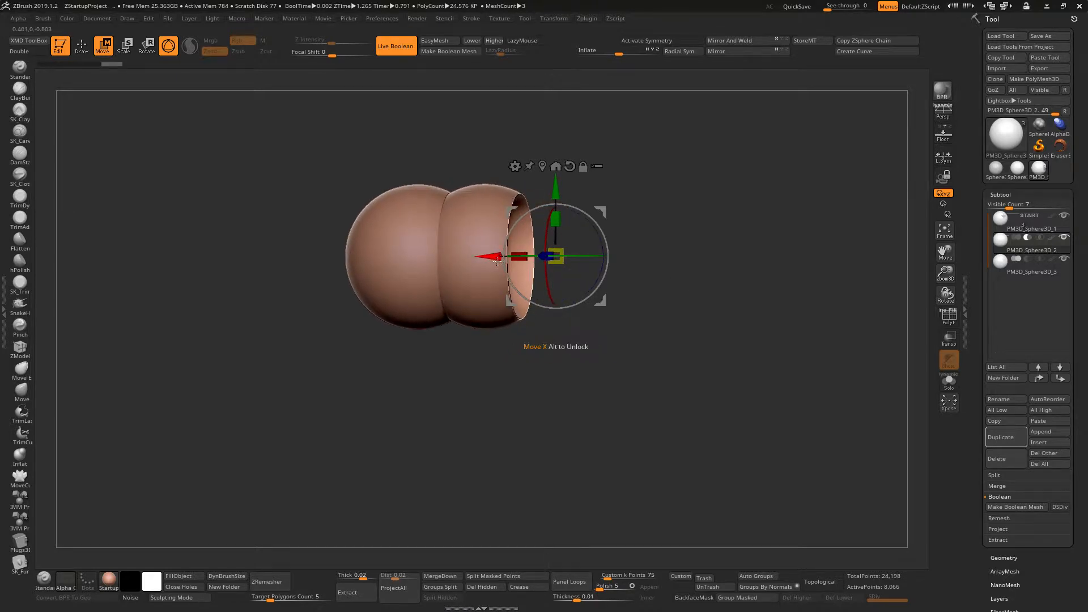
- Move the third sphere slightly outward along X from the middle sphere and return to Draw mode
{"action": "left_click", "coordinate": [421, 263], "text": "alt"}
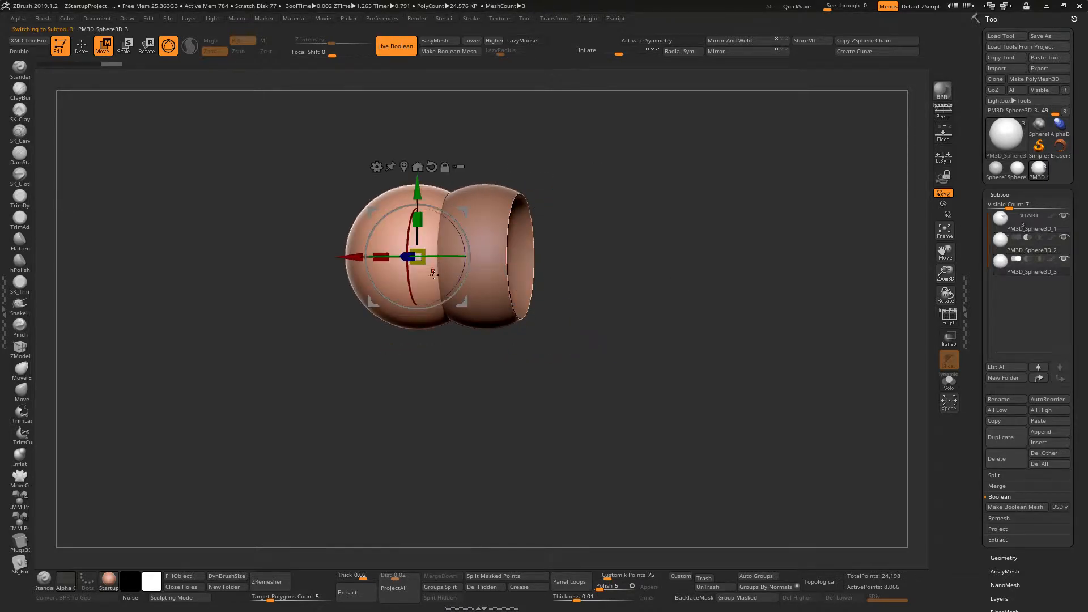
{"action": "left_click_drag", "start_coordinate": [355, 257], "coordinate": [339, 257]}
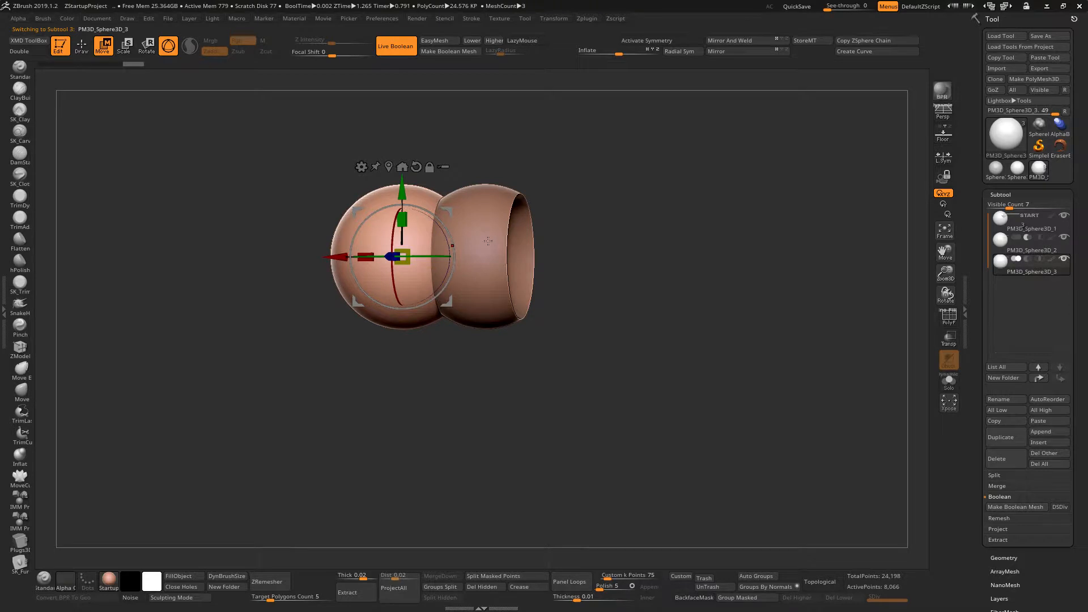
{"action": "mouse_move", "coordinate": [615, 278]}
{"action": "left_mouse_down"}
{"action": "mouse_move", "coordinate": [573, 289]}
{"action": "mouse_move", "coordinate": [617, 281]}
{"action": "left_mouse_up"}
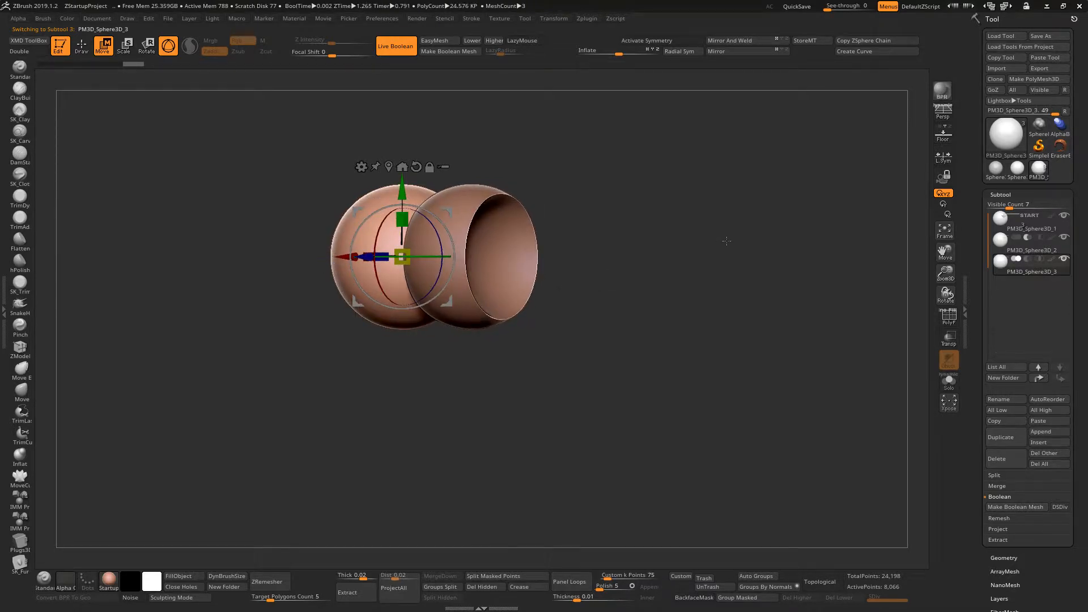
{"action": "mouse_move", "coordinate": [632, 244]}
{"action": "left_mouse_down"}
{"action": "mouse_move", "coordinate": [669, 247]}
{"action": "mouse_move", "coordinate": [642, 257]}
{"action": "left_mouse_up"}
{"action": "left_click_drag", "start_coordinate": [623, 261], "coordinate": [671, 263]}
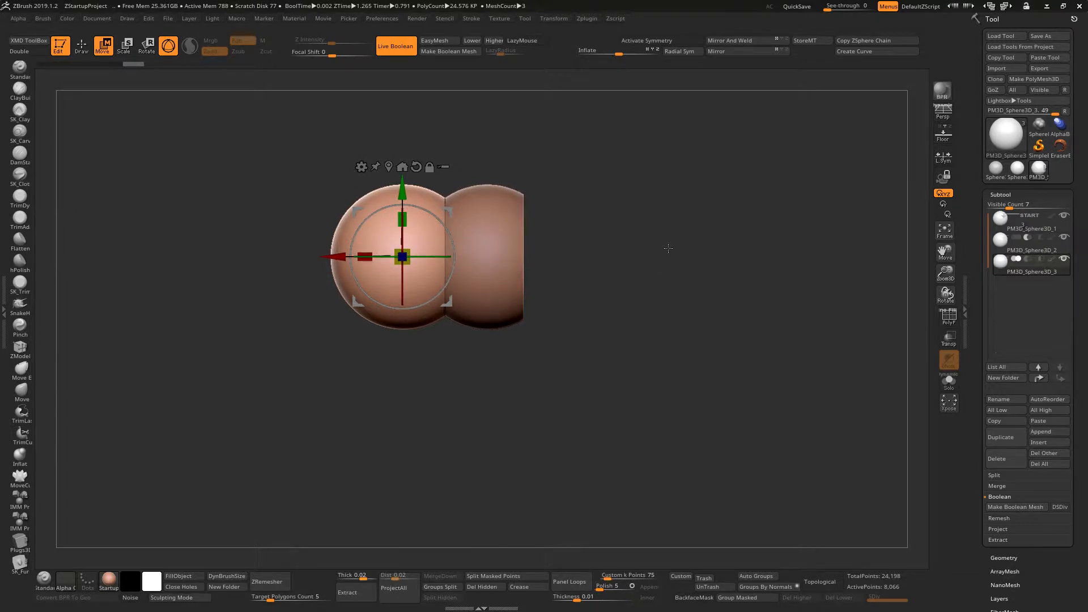
{"action": "key", "text": "q"}
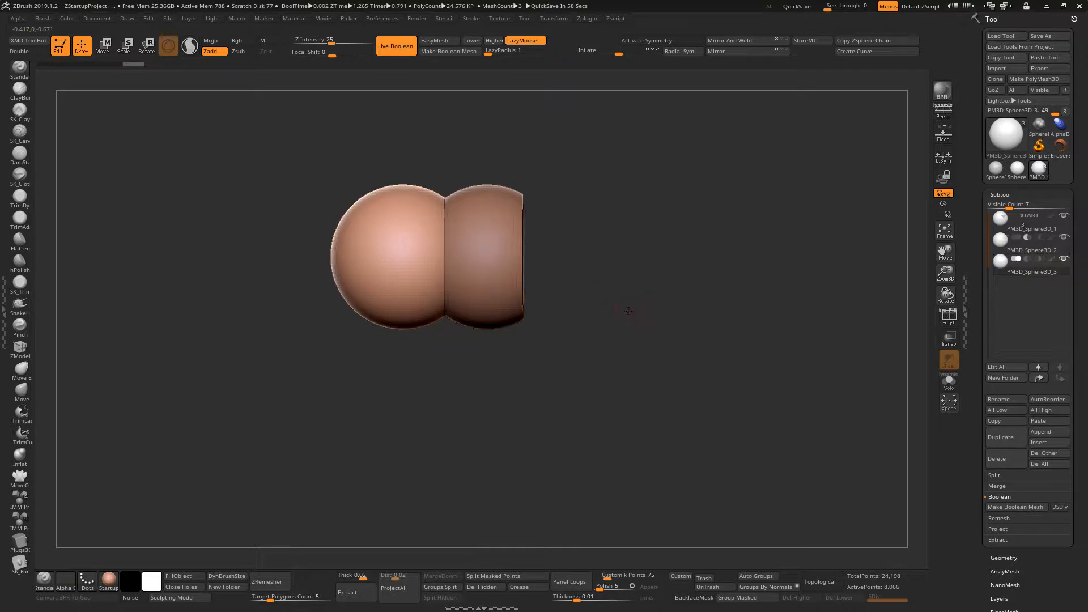
- Toggle Live Boolean off and back on to compare the three original spheres with the boolean preview
{"action": "mouse_move", "coordinate": [628, 310]}
{"action": "left_mouse_down"}
{"action": "mouse_move", "coordinate": [592, 317]}
{"action": "mouse_move", "coordinate": [625, 305]}
{"action": "left_mouse_up"}
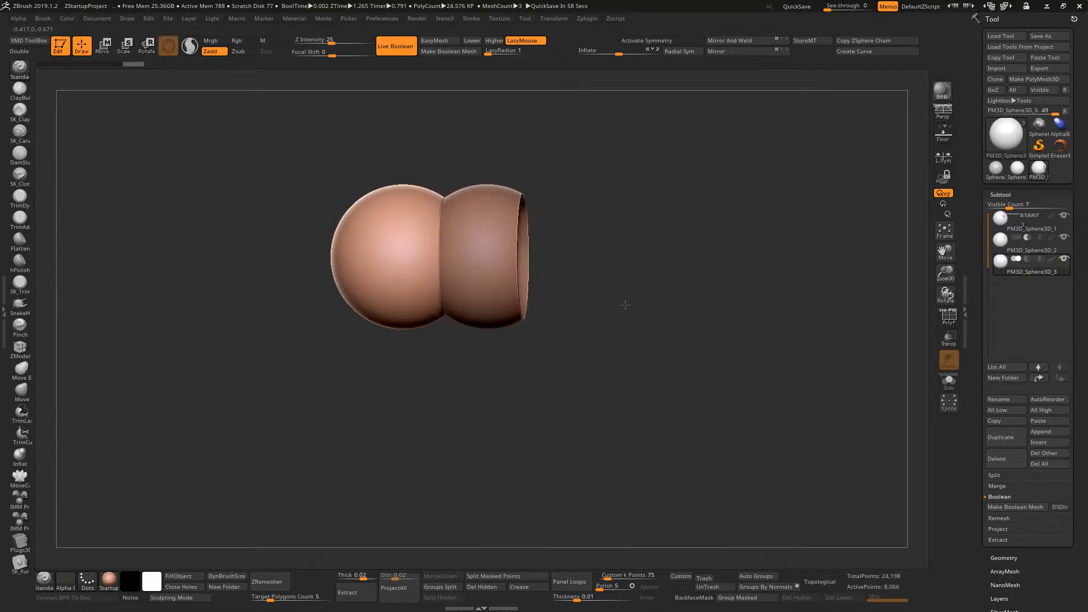
{"action": "left_click", "coordinate": [396, 46]}
{"action": "mouse_move", "coordinate": [673, 352]}
{"action": "left_mouse_down"}
{"action": "mouse_move", "coordinate": [568, 383]}
{"action": "mouse_move", "coordinate": [682, 348]}
{"action": "mouse_move", "coordinate": [666, 345]}
{"action": "left_mouse_up"}
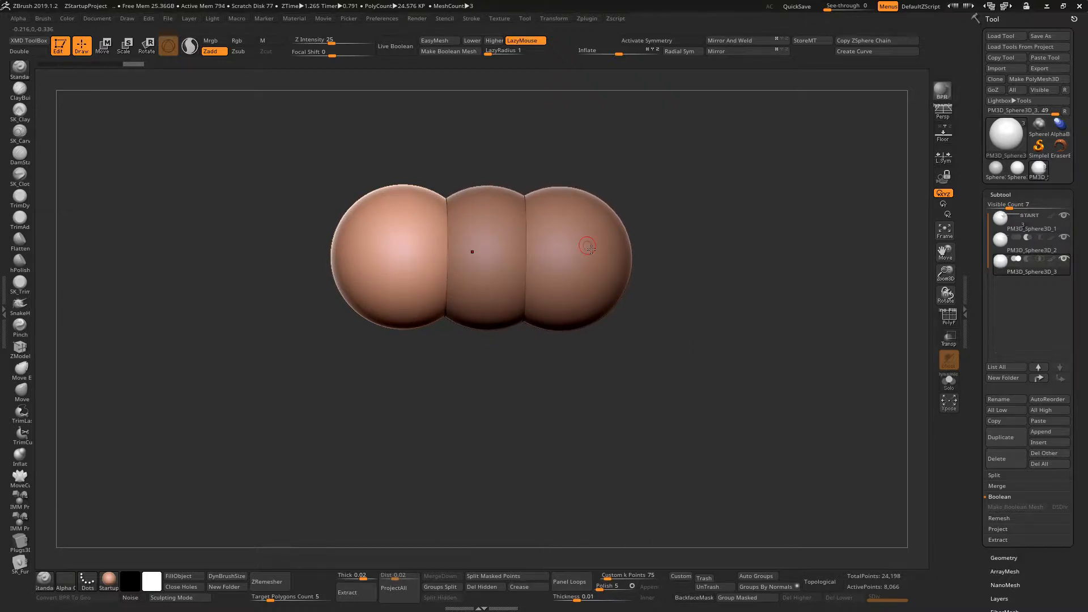
{"action": "left_click", "coordinate": [395, 46]}
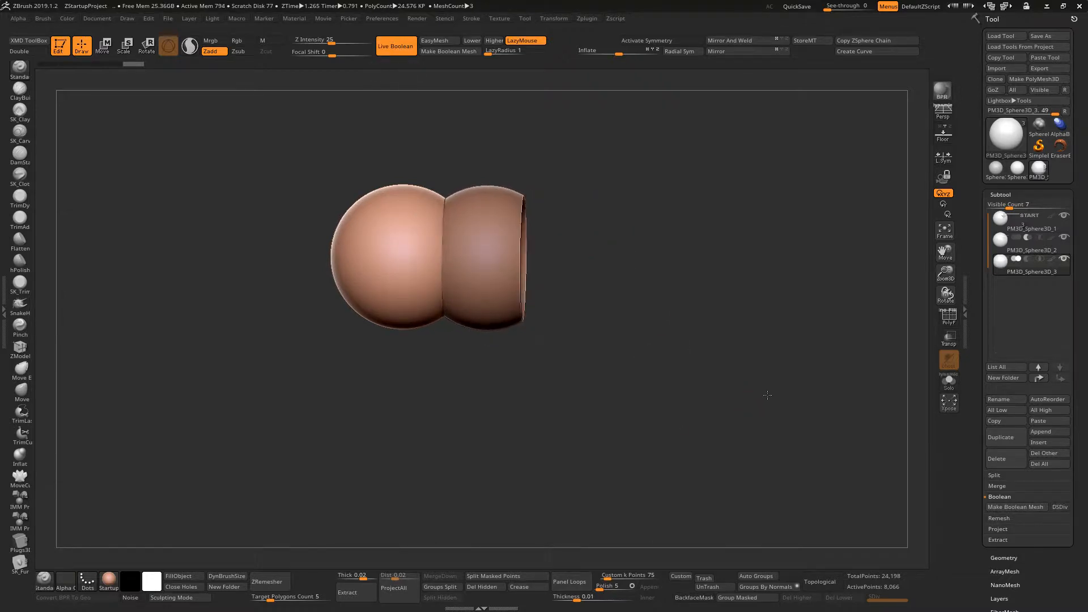
{"action": "left_click_drag", "start_coordinate": [767, 395], "coordinate": [731, 369]}
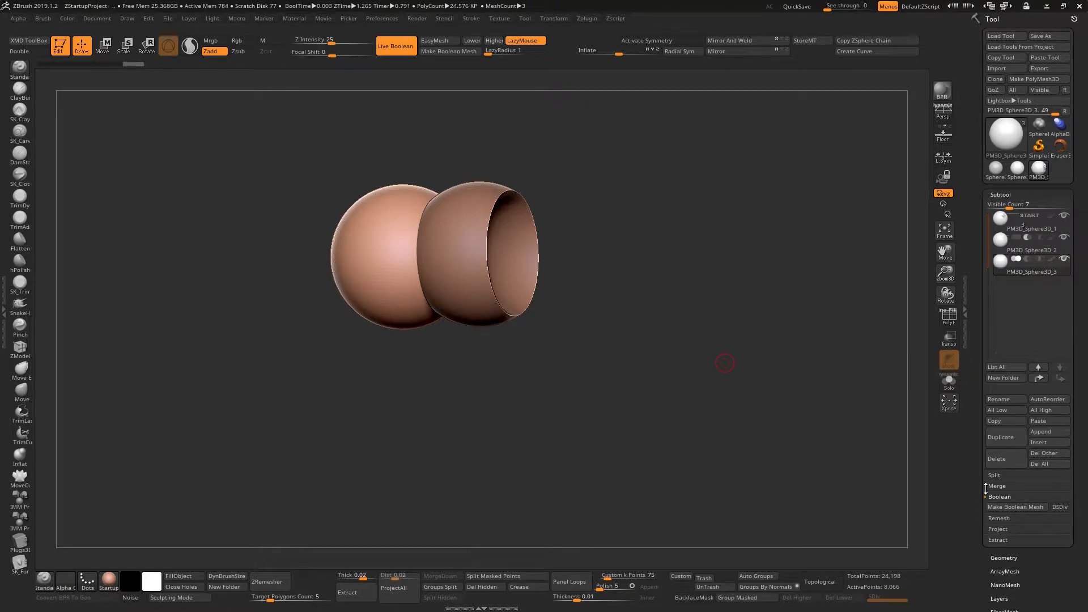
{"action": "left_click_drag", "start_coordinate": [651, 339], "coordinate": [702, 330]}
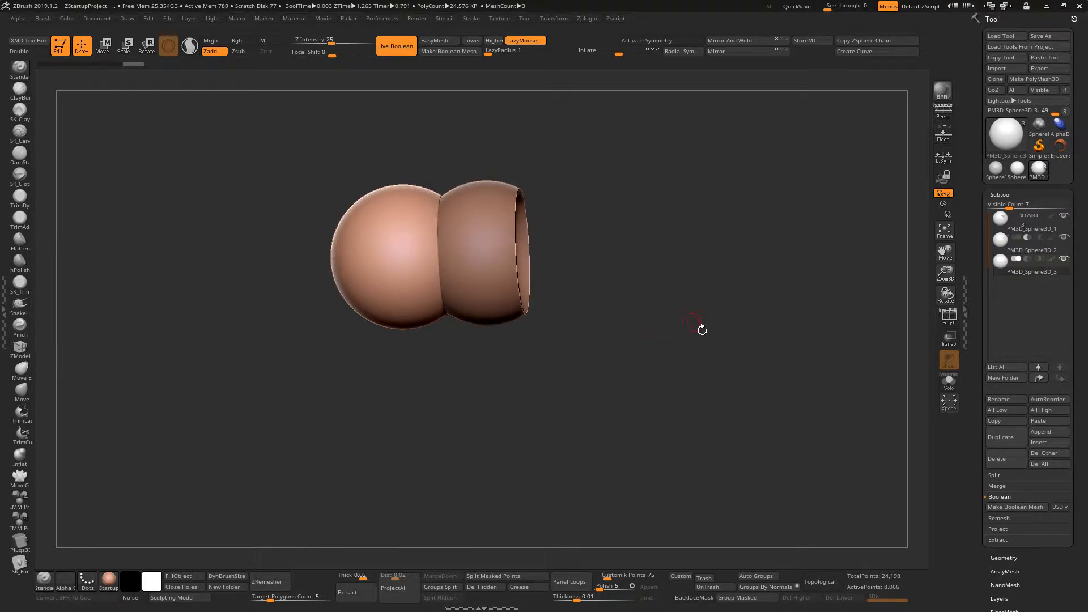
- Generate a boolean mesh from the three sphere subtools and turn off Live Boolean
{"action": "left_click", "coordinate": [1017, 504]}
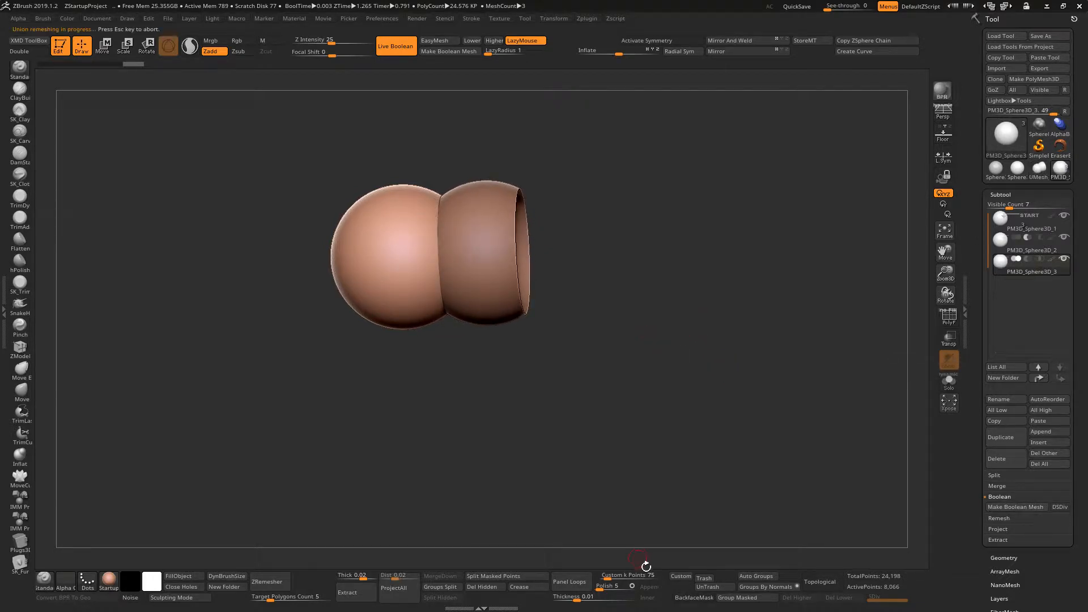
{"action": "left_click_drag", "start_coordinate": [665, 348], "coordinate": [635, 340]}
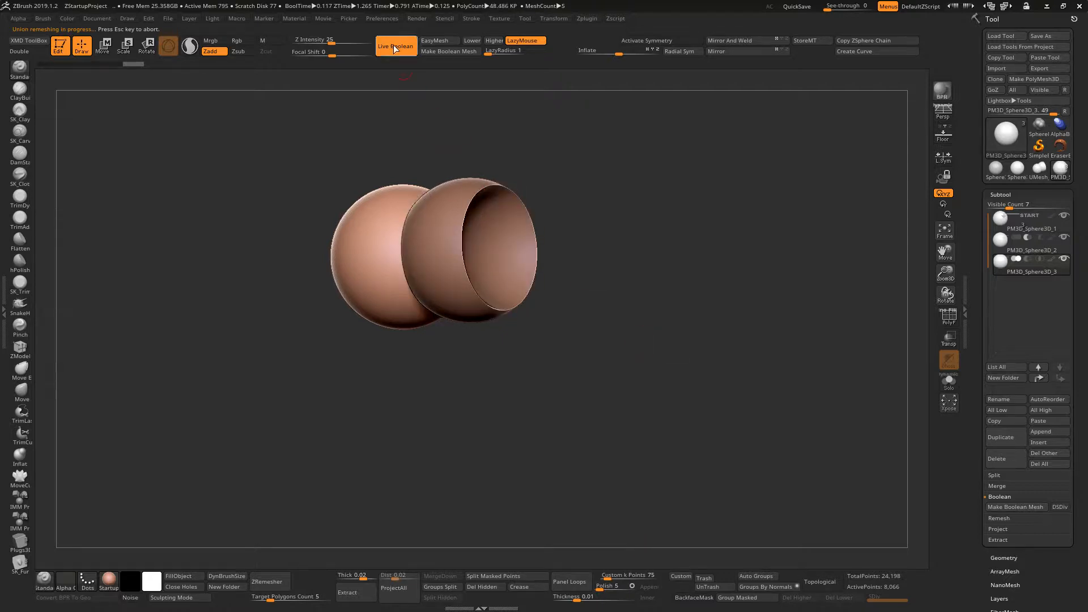
{"action": "left_click", "coordinate": [396, 46]}
{"action": "left_click_drag", "start_coordinate": [682, 311], "coordinate": [709, 329]}
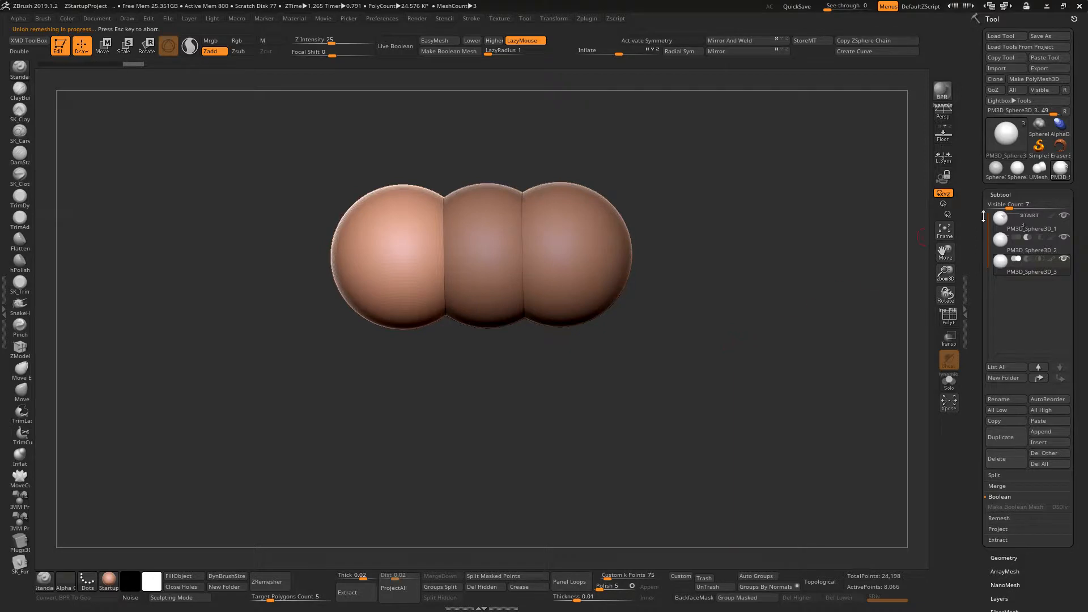
- Switch to the generated boolean mesh UMesh_PM3D_Sphere3D_1 and examine its hollow cut and merged shape from several angles
{"action": "mouse_move", "coordinate": [1060, 174]}
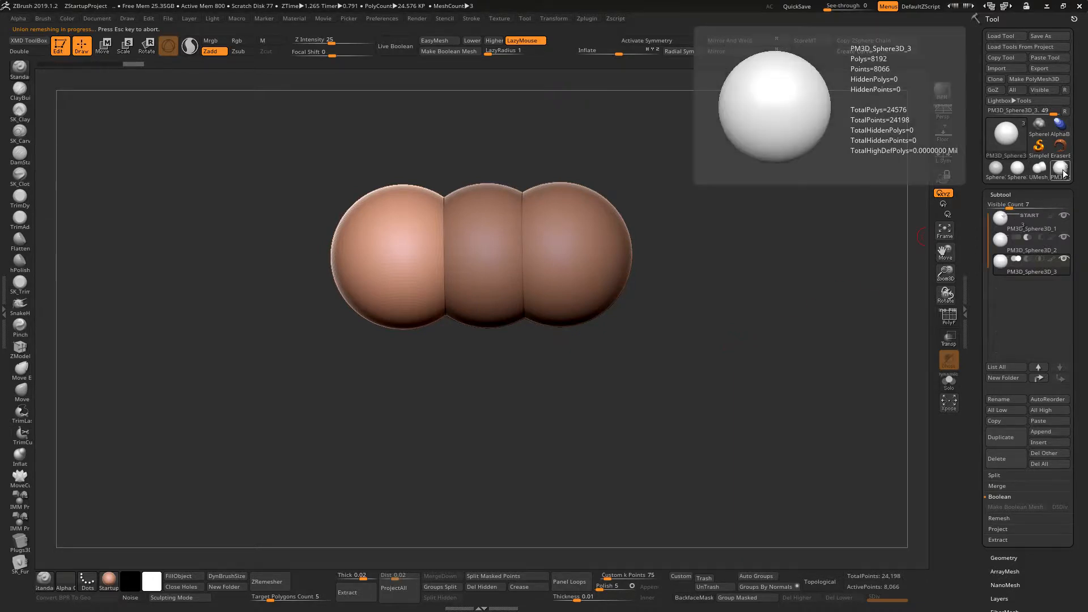
{"action": "left_click", "coordinate": [1060, 171]}
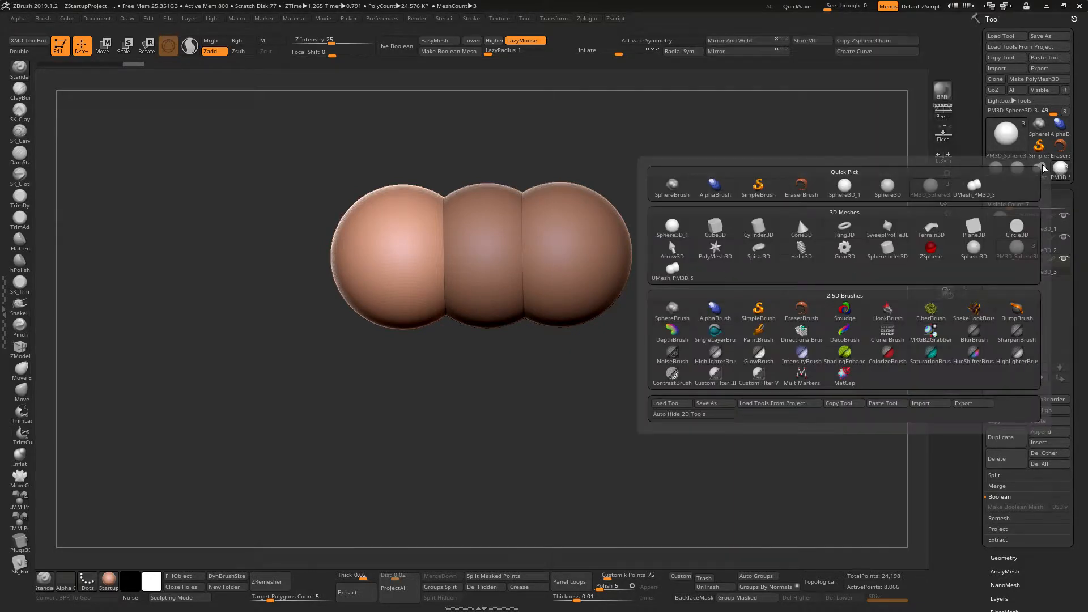
{"action": "left_click", "coordinate": [1042, 165]}
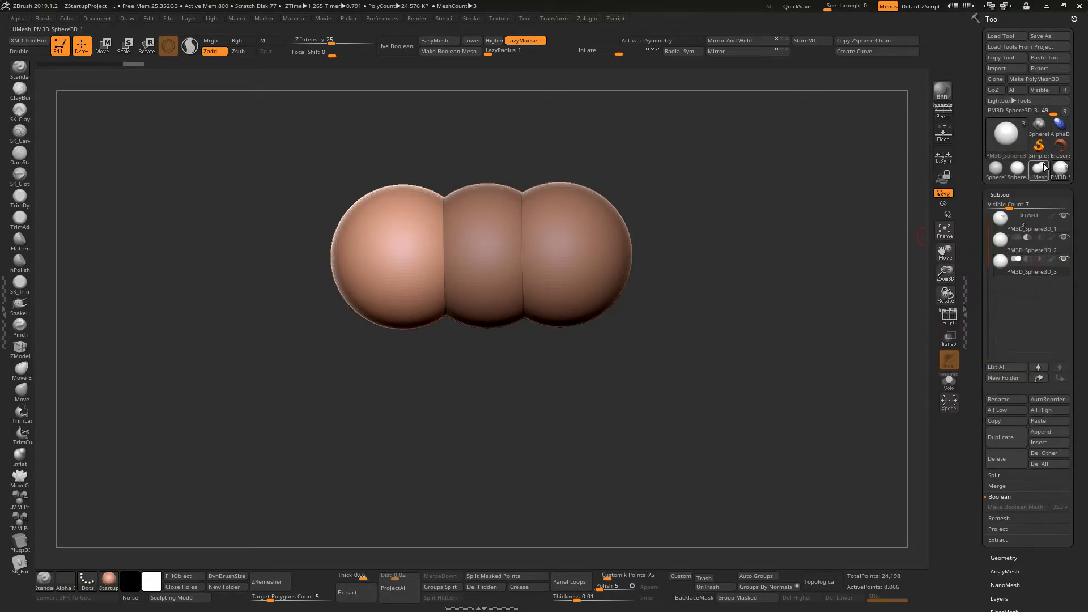
{"action": "mouse_move", "coordinate": [1035, 165]}
{"action": "left_click_drag", "start_coordinate": [805, 363], "coordinate": [793, 343]}
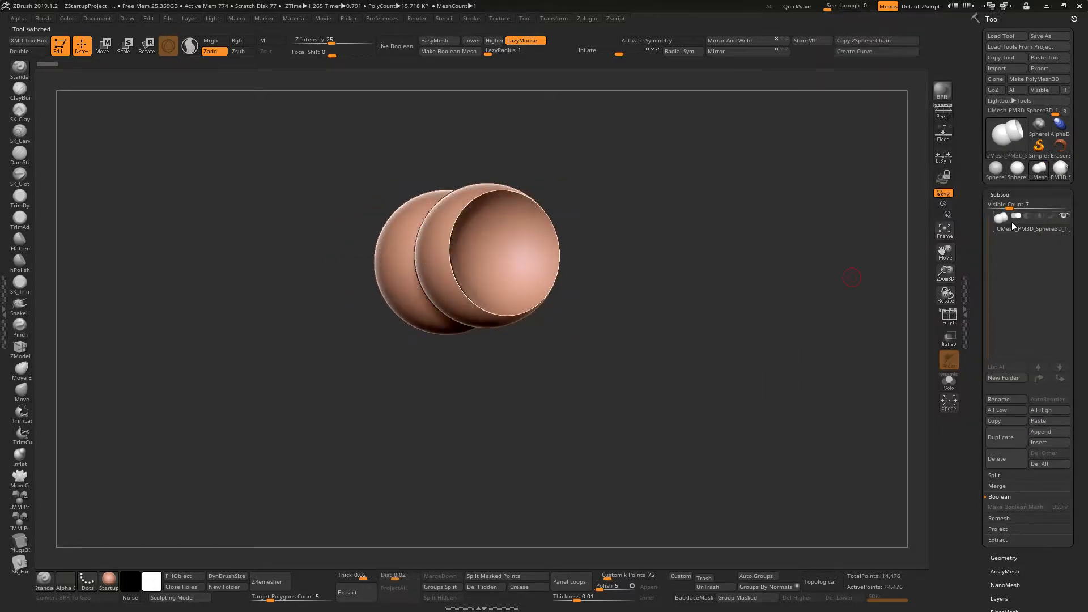
{"action": "left_click_drag", "start_coordinate": [823, 404], "coordinate": [853, 415]}
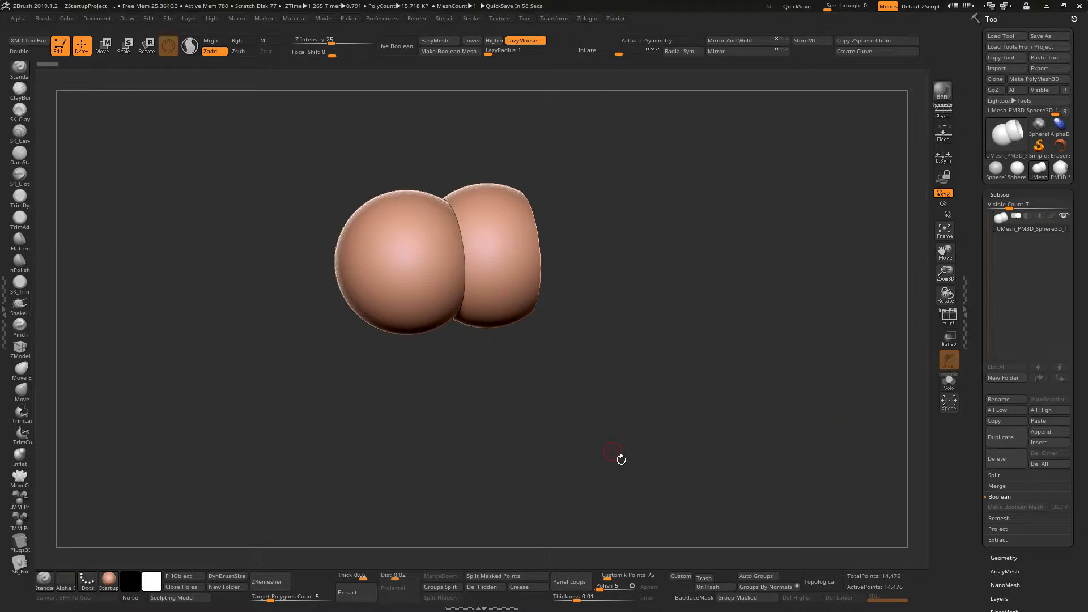
{"action": "left_click_drag", "start_coordinate": [621, 459], "coordinate": [746, 432]}
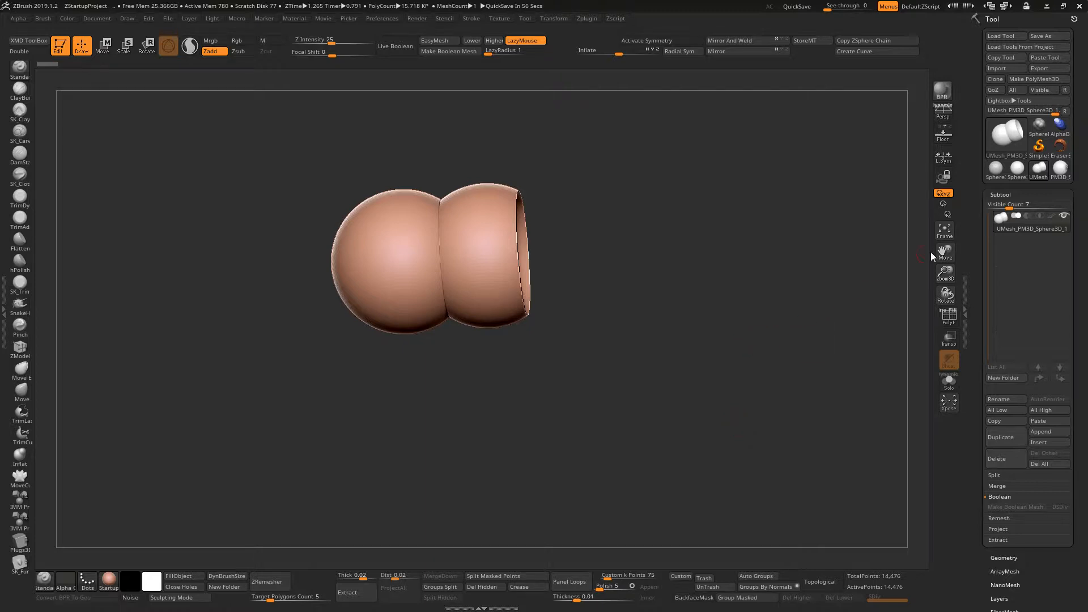
- Switch back to the original tool containing the three separate sphere subtools
{"action": "left_click", "coordinate": [1019, 168]}
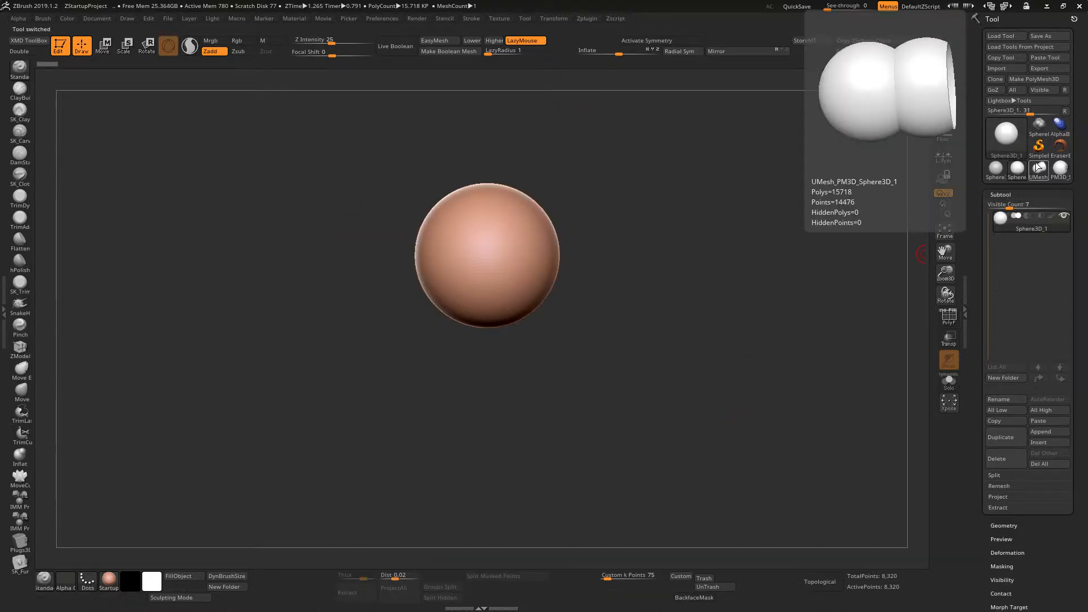
{"action": "left_click", "coordinate": [1038, 168]}
{"action": "left_click", "coordinate": [1058, 168]}
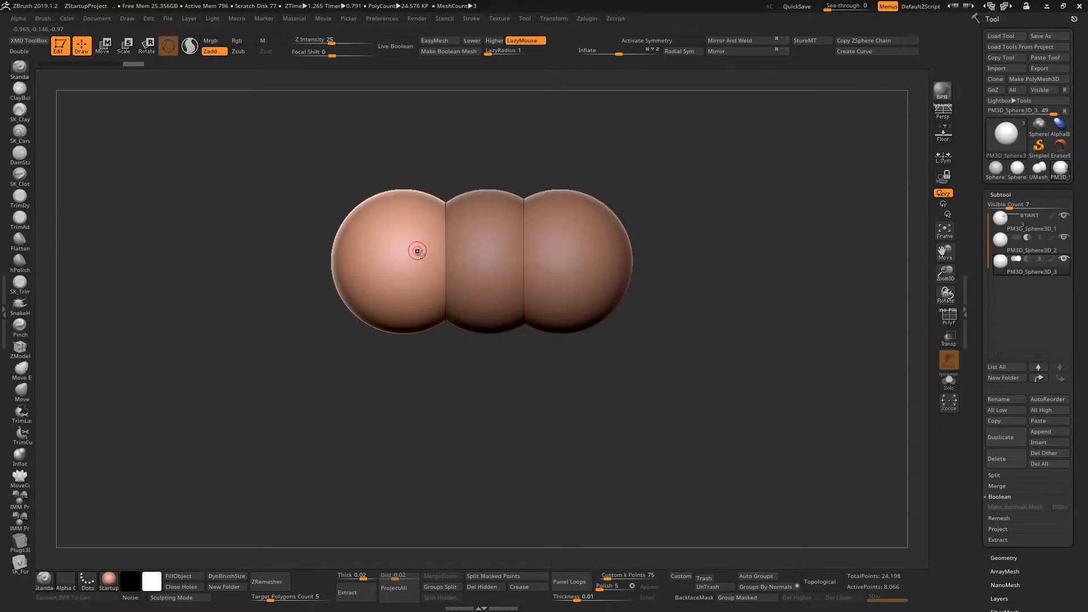
- Move the third sphere outward along X until it is well clear of the two overlapping spheres
{"action": "key", "text": "x"}
{"action": "key", "text": "w"}
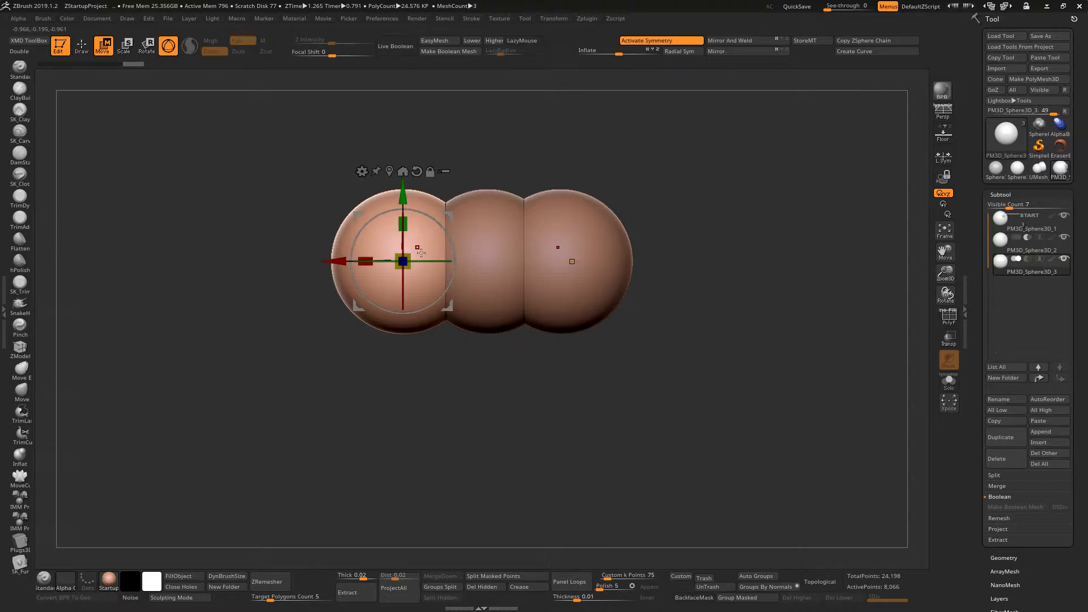
{"action": "key", "text": "x"}
{"action": "left_click_drag", "start_coordinate": [427, 246], "coordinate": [226, 246]}
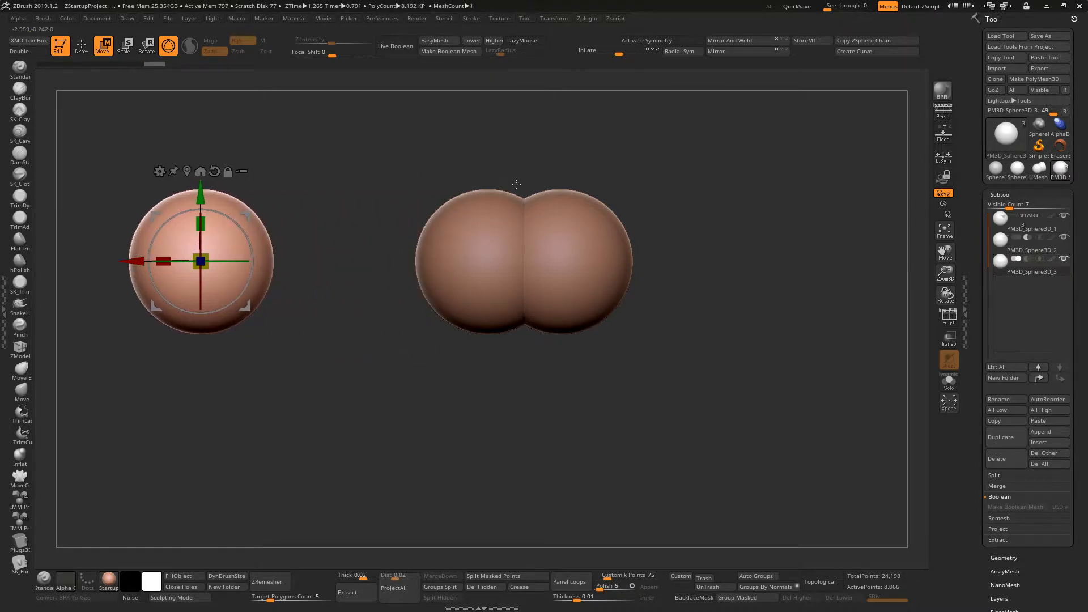
{"action": "left_click_drag", "start_coordinate": [522, 371], "coordinate": [526, 372]}
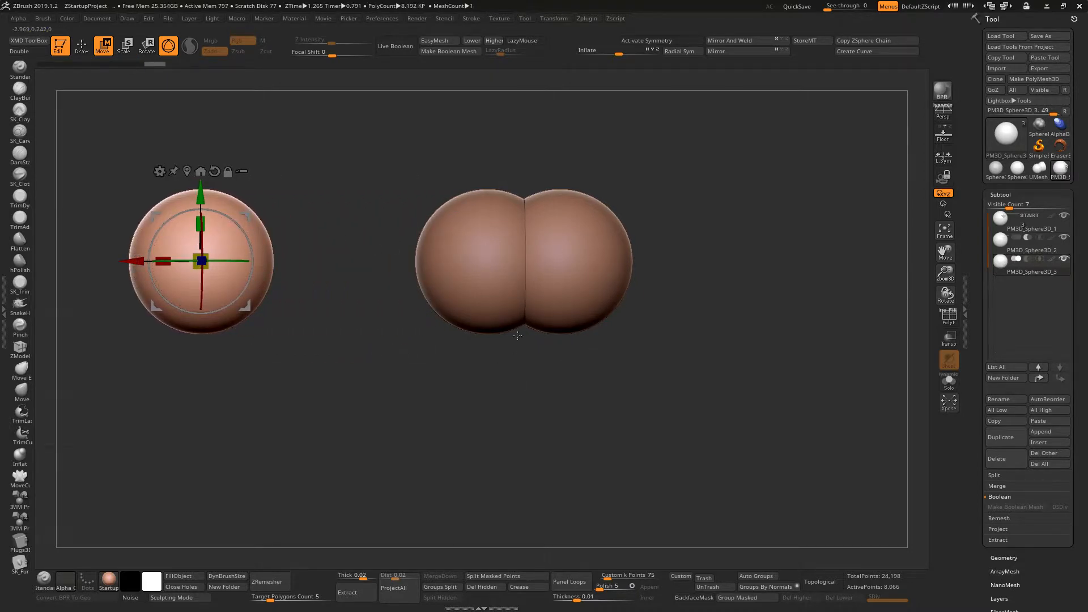
- Turn on Live Boolean with the second sphere selected and reorder its subtool below the third sphere
{"action": "left_click", "coordinate": [503, 247]}
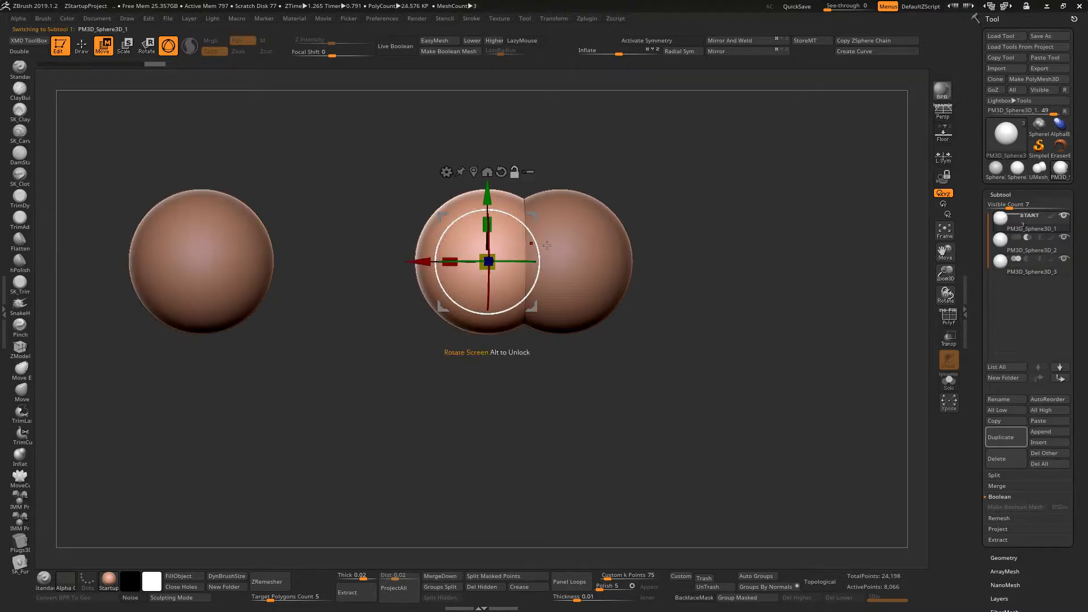
{"action": "left_click", "coordinate": [577, 248]}
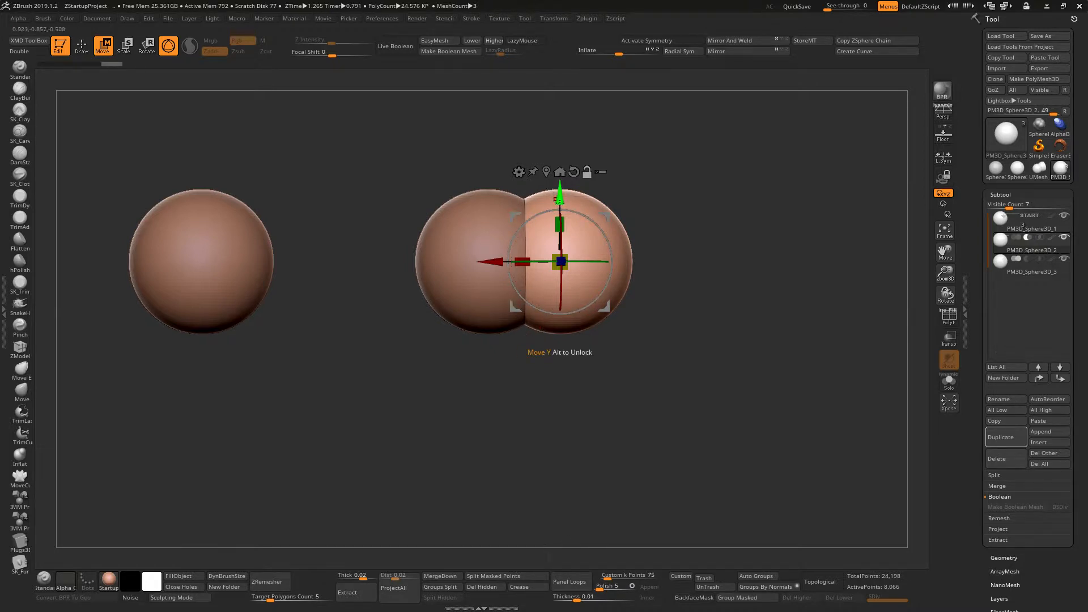
{"action": "left_click", "coordinate": [407, 48]}
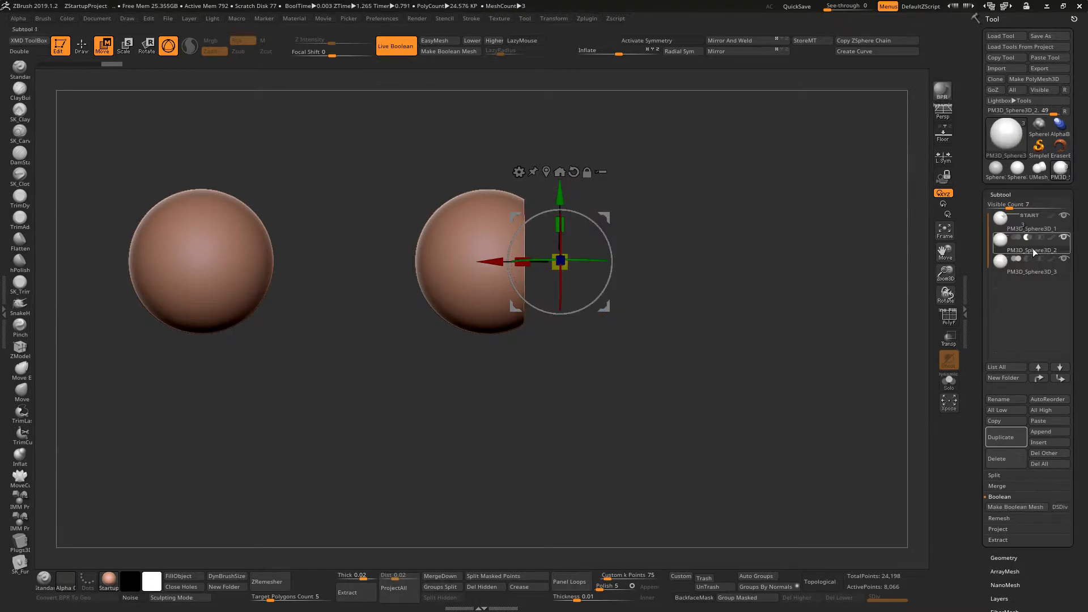
{"action": "left_click", "coordinate": [1015, 243]}
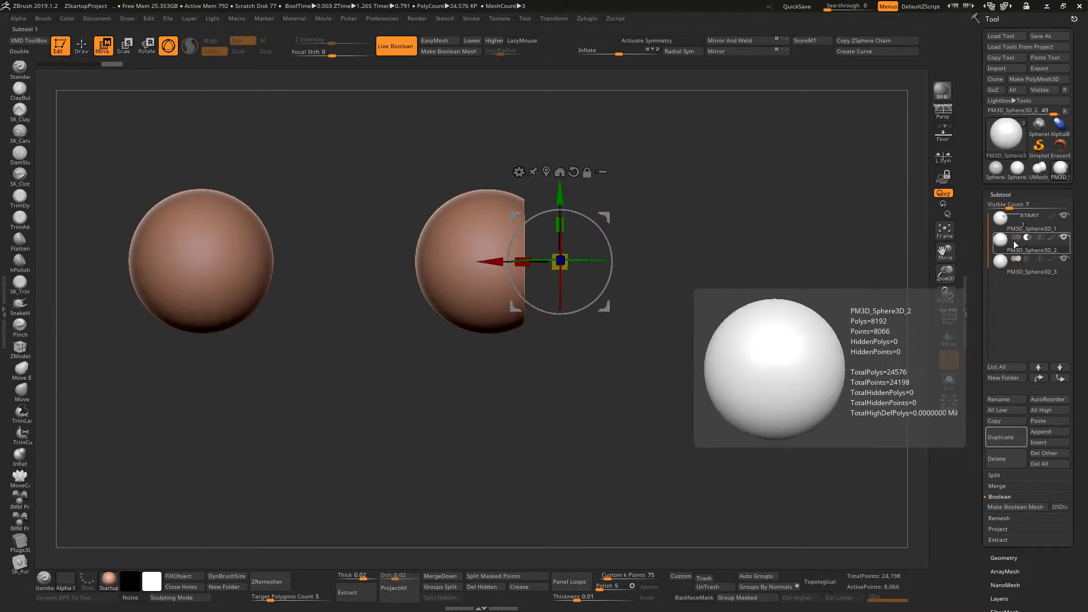
{"action": "left_click_drag", "start_coordinate": [1004, 243], "coordinate": [1025, 276]}
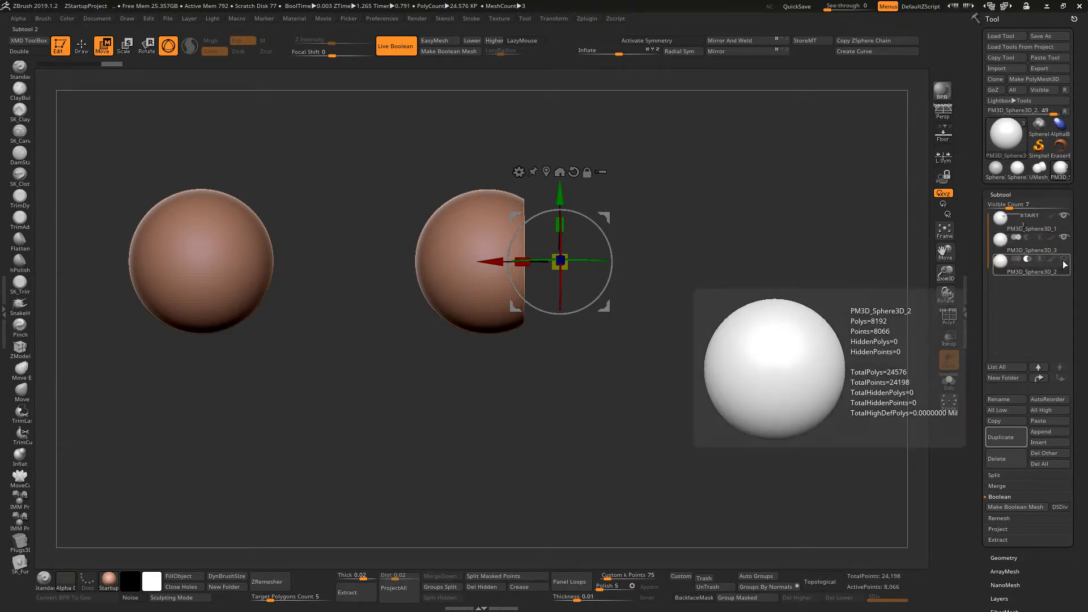
- Toggle the visibility of the second and third spheres, leaving only the third sphere hidden
{"action": "left_click", "coordinate": [1064, 238]}
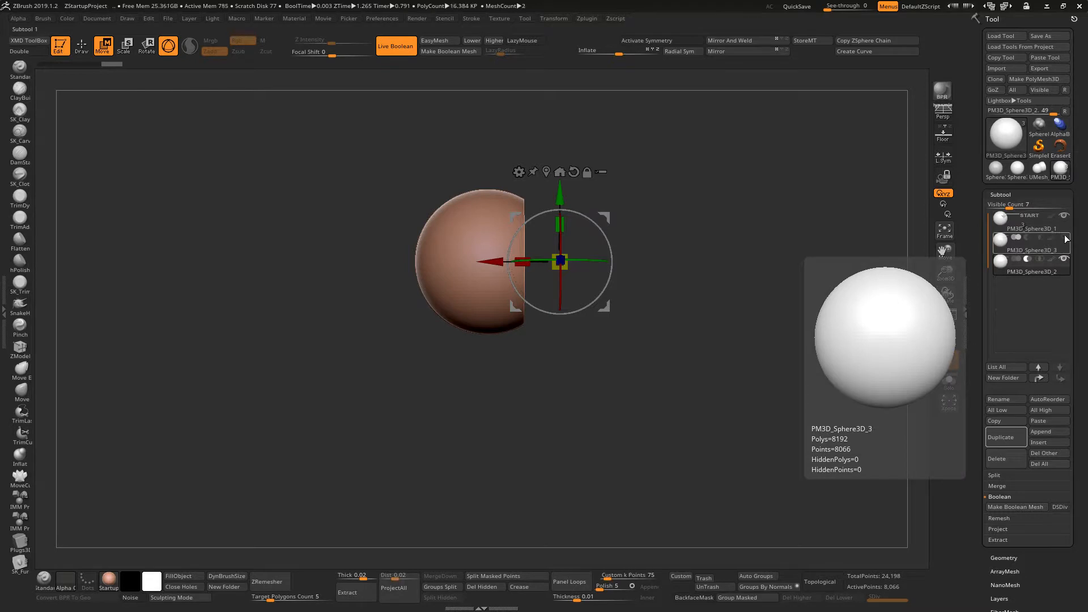
{"action": "left_click", "coordinate": [1064, 258]}
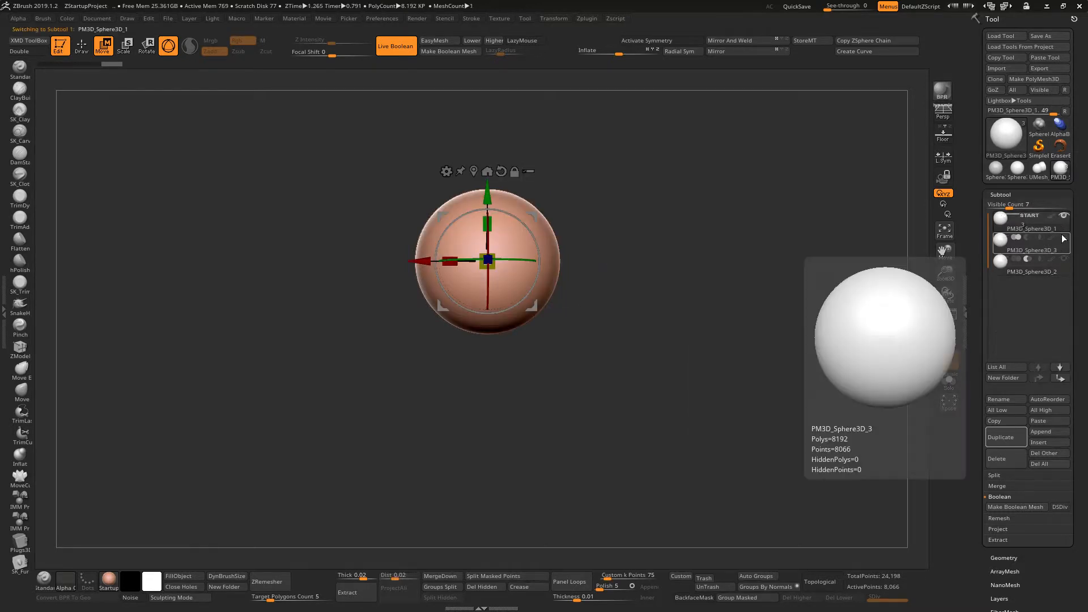
{"action": "left_click", "coordinate": [1063, 260]}
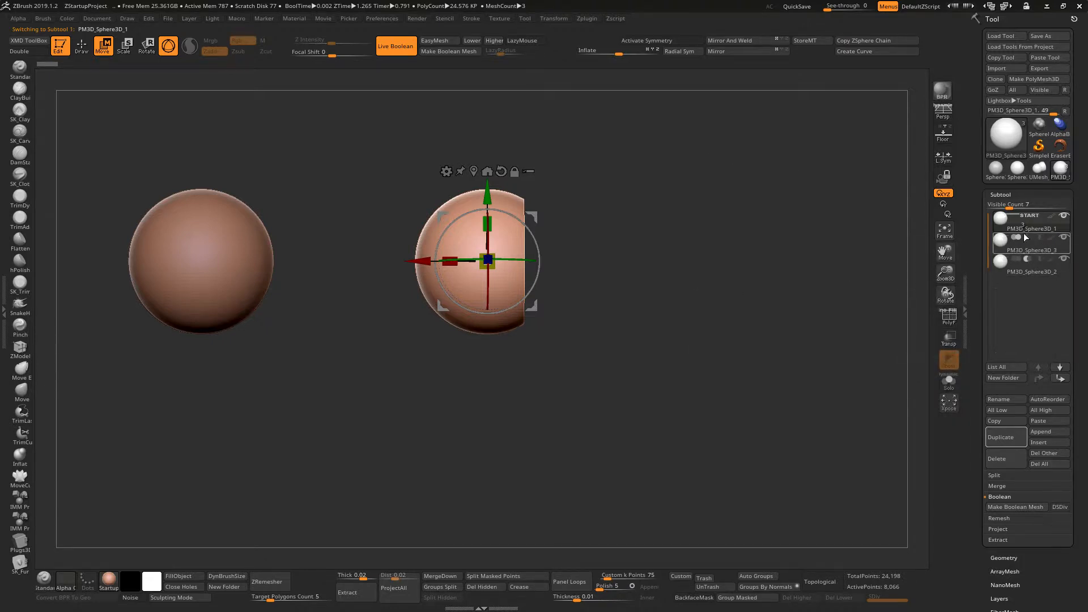
{"action": "left_click", "coordinate": [1063, 262]}
{"action": "left_click", "coordinate": [1063, 261]}
{"action": "left_click", "coordinate": [1064, 237]}
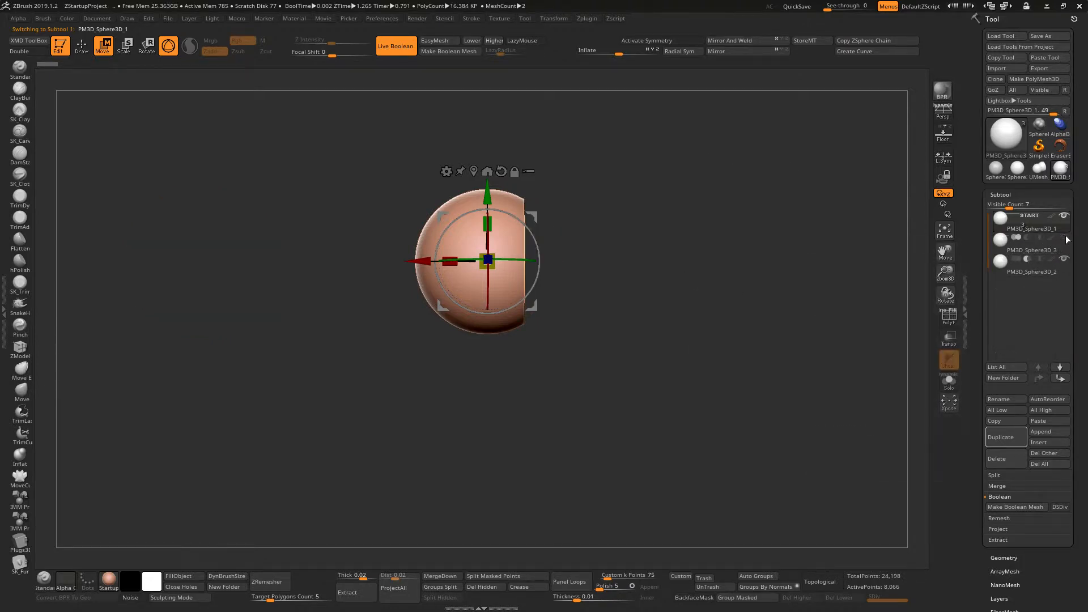
- Set the second sphere's boolean operation to addition
{"action": "left_click", "coordinate": [1018, 259]}
{"action": "mouse_move", "coordinate": [814, 365]}
{"action": "left_mouse_down"}
{"action": "mouse_move", "coordinate": [778, 369]}
{"action": "mouse_move", "coordinate": [821, 359]}
{"action": "left_mouse_up"}
{"action": "left_click", "coordinate": [1030, 236]}
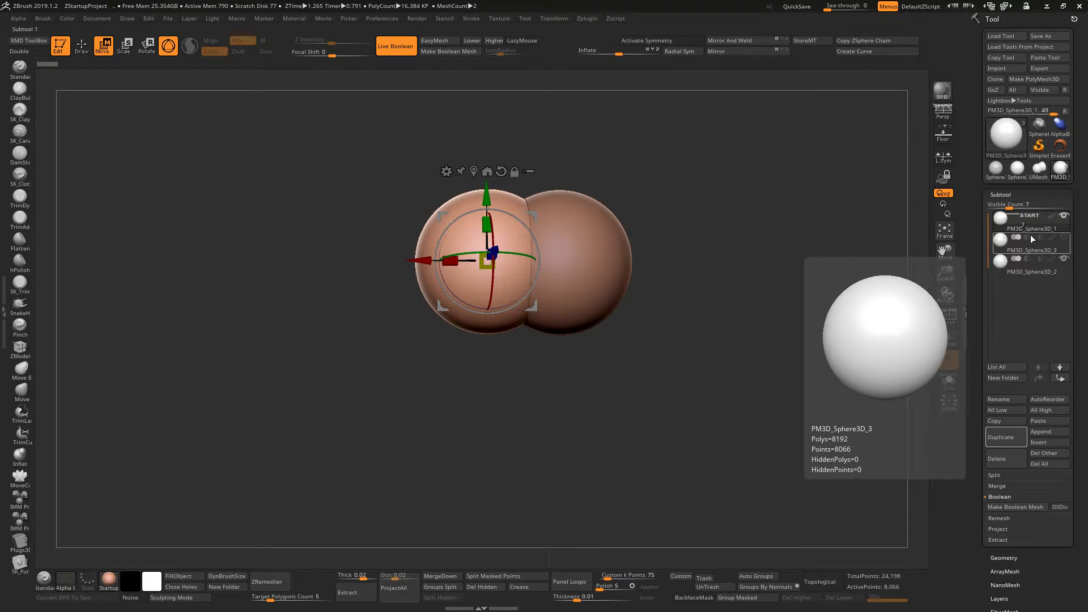
- Set the second sphere to intersection and examine its overlap with the middle sphere in Draw mode
{"action": "left_click", "coordinate": [1041, 258]}
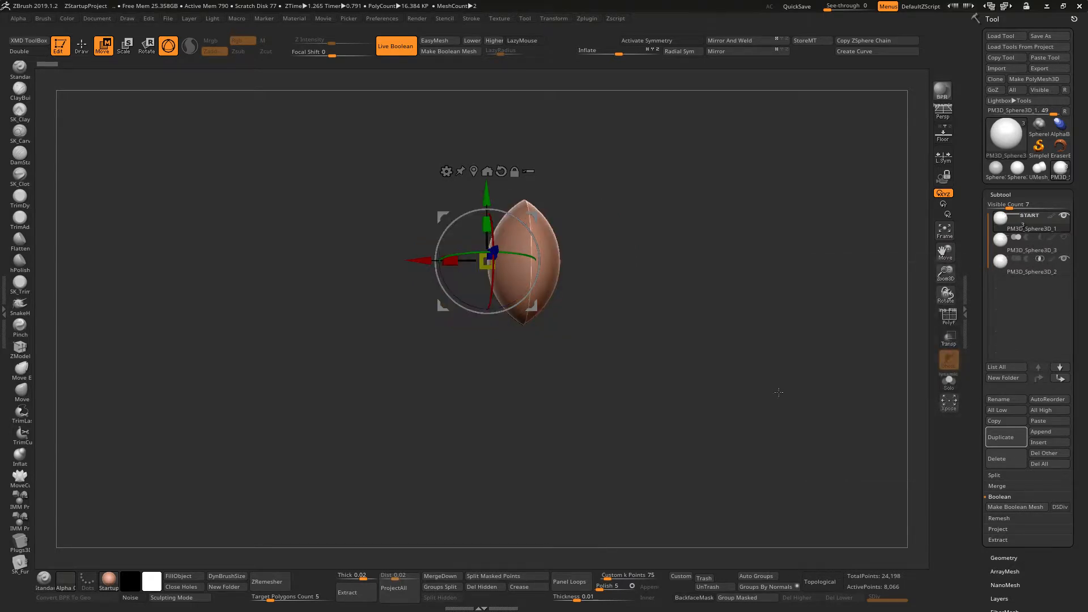
{"action": "mouse_move", "coordinate": [703, 400]}
{"action": "left_mouse_down"}
{"action": "mouse_move", "coordinate": [761, 402]}
{"action": "mouse_move", "coordinate": [724, 383]}
{"action": "left_mouse_up"}
{"action": "key", "text": "q"}
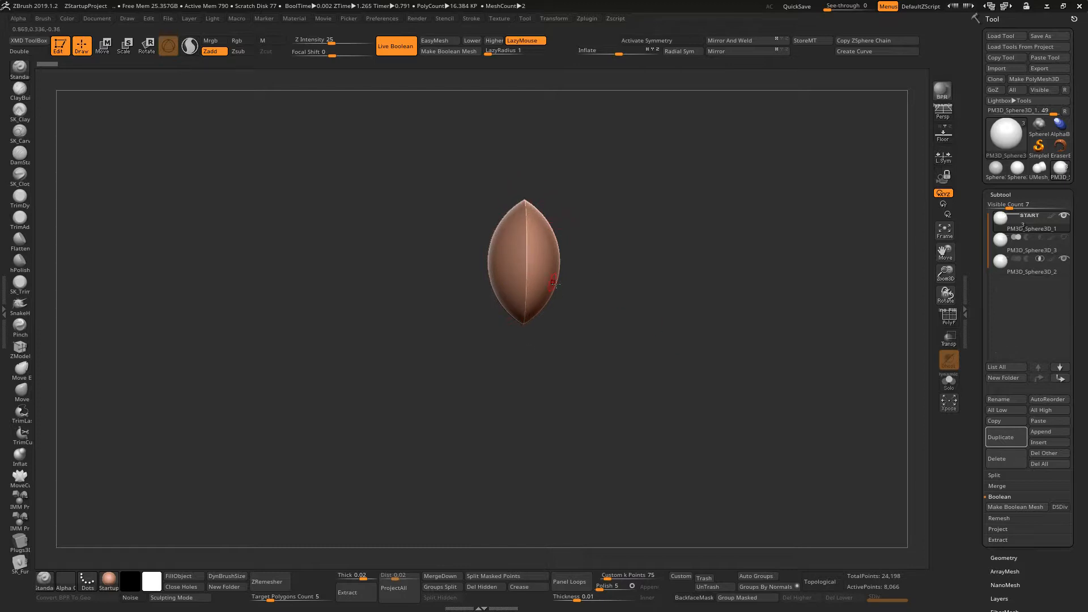
{"action": "left_click_drag", "start_coordinate": [600, 274], "coordinate": [637, 297]}
{"action": "mouse_move", "coordinate": [1010, 217]}
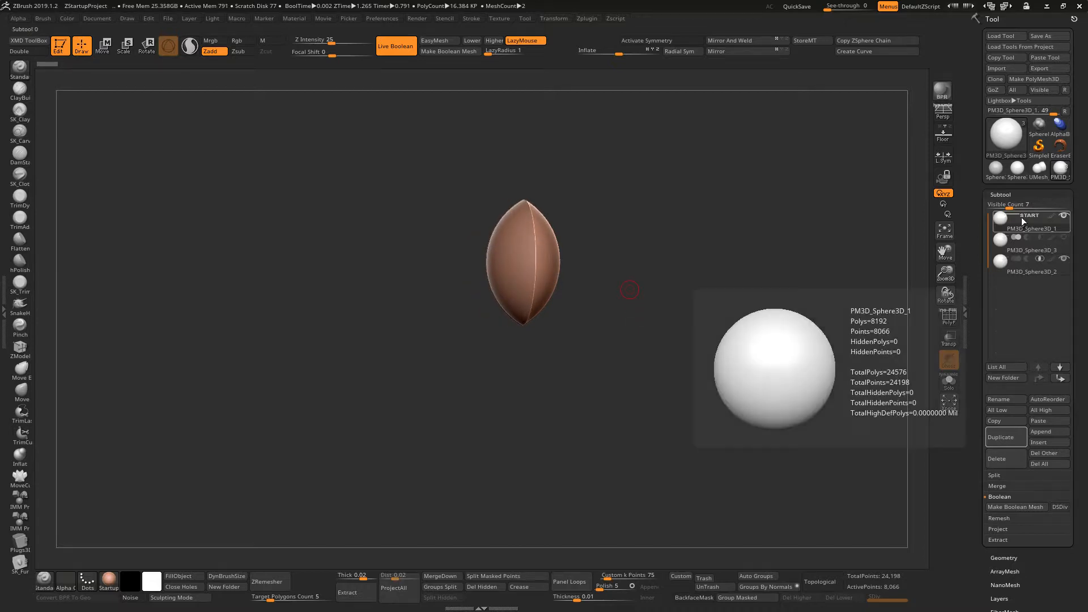
- Set the second sphere back to addition and show the third sphere again
{"action": "left_click", "coordinate": [1030, 259]}
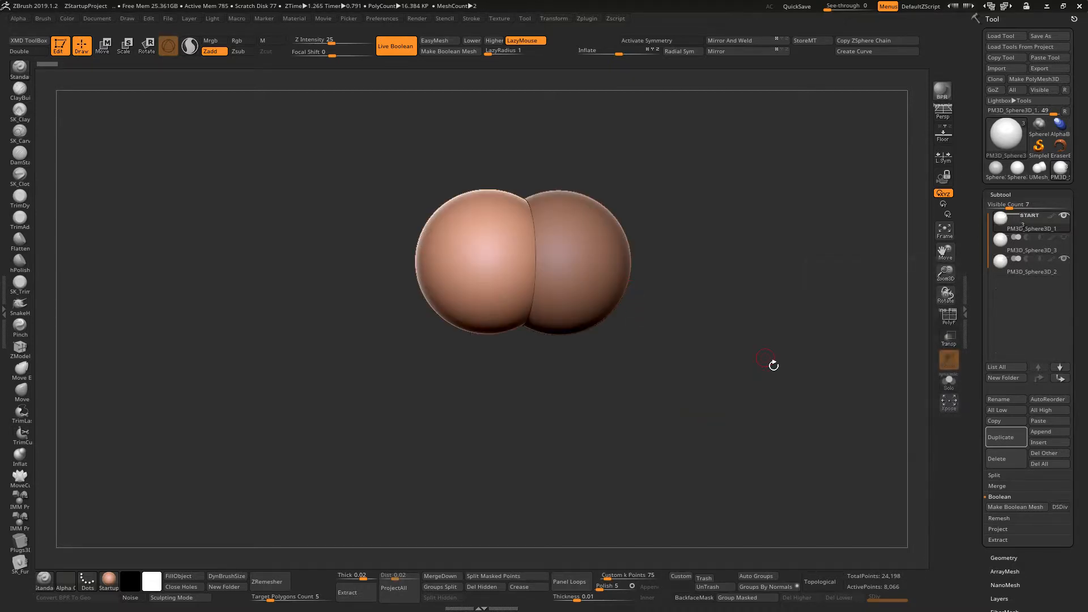
{"action": "left_click", "coordinate": [1063, 238]}
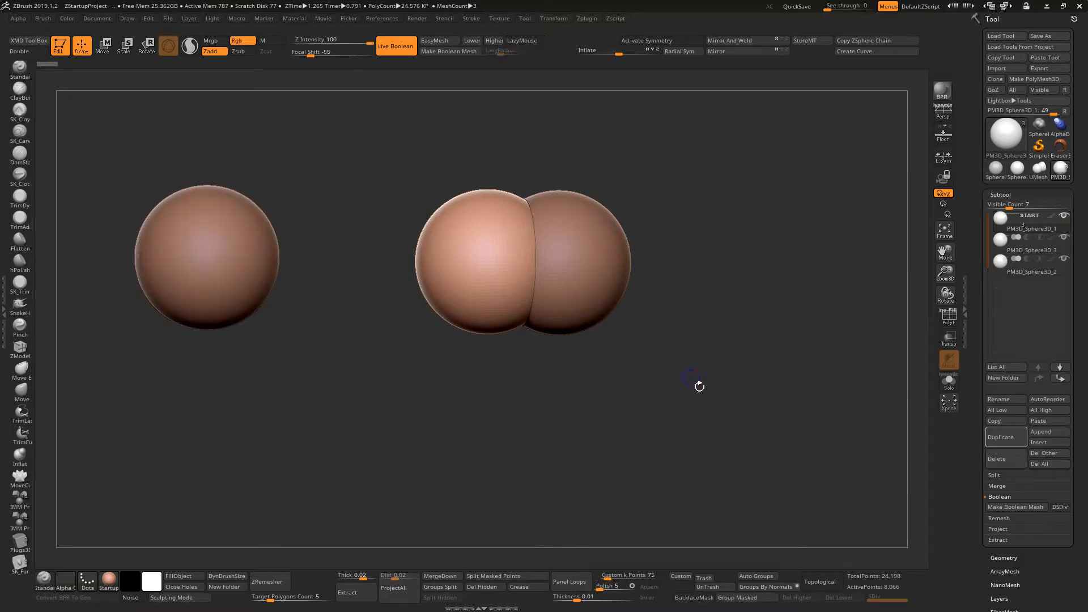
{"action": "left_click_drag", "start_coordinate": [700, 386], "coordinate": [705, 396], "text": "shift"}
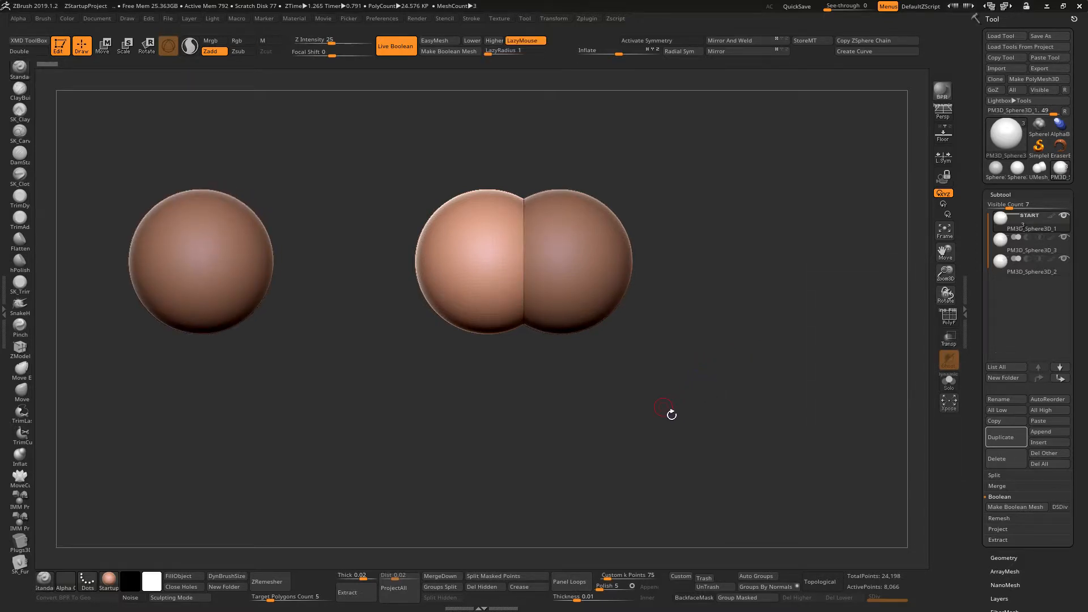
- Move the third sphere back along X so that it overlaps the middle sphere
{"action": "left_click", "coordinate": [223, 267], "text": "alt"}
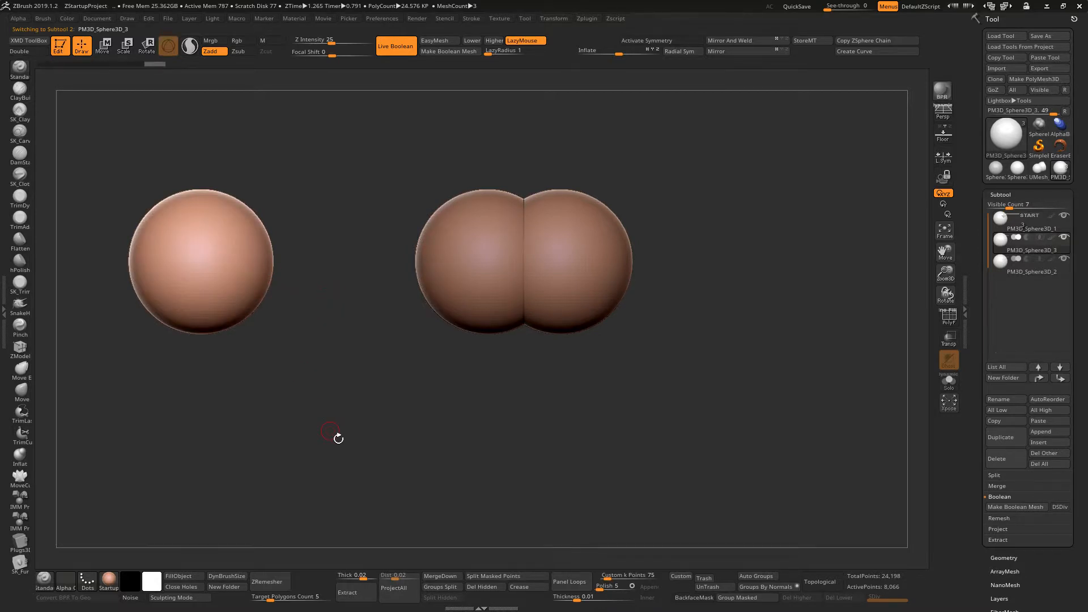
{"action": "key", "text": "w"}
{"action": "left_click_drag", "start_coordinate": [136, 272], "coordinate": [336, 273]}
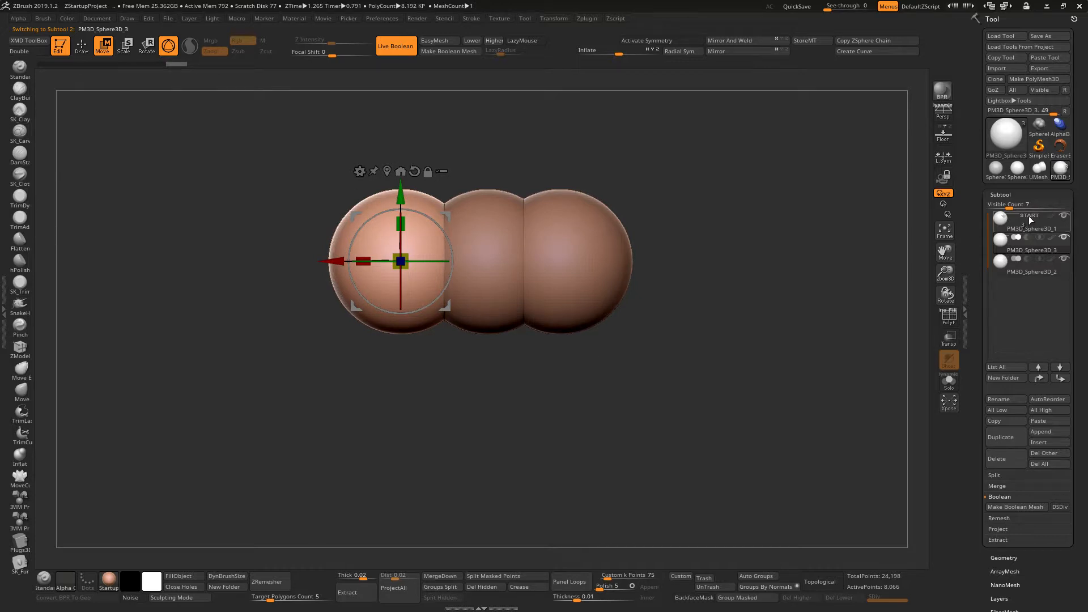
- Clear the start flag from the first sphere's subtool and turn off Live Boolean, returning to Draw mode
{"action": "mouse_move", "coordinate": [1007, 219]}
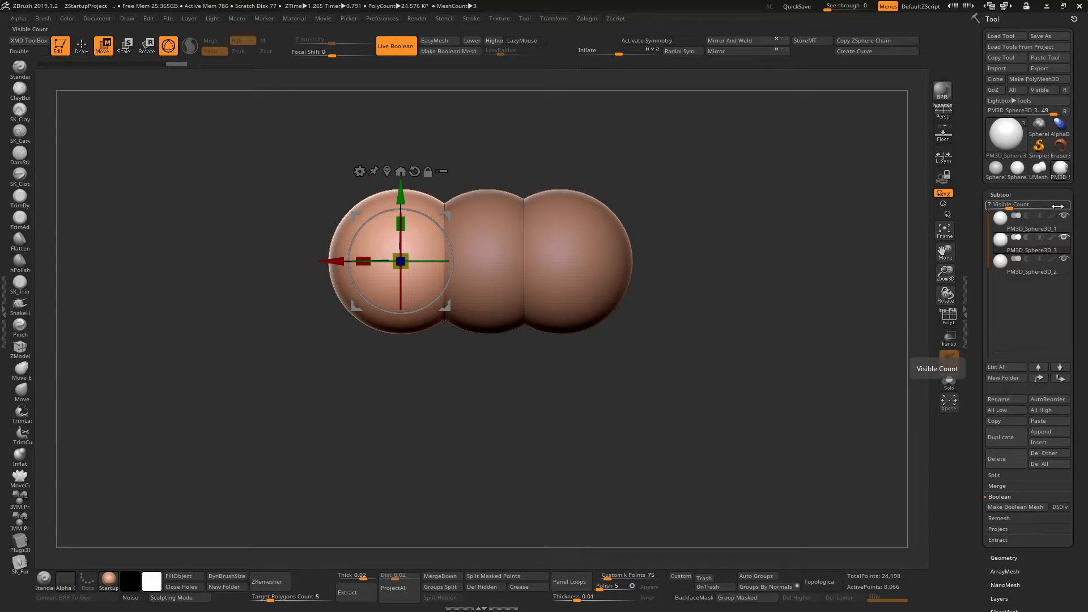
{"action": "left_click", "coordinate": [395, 46]}
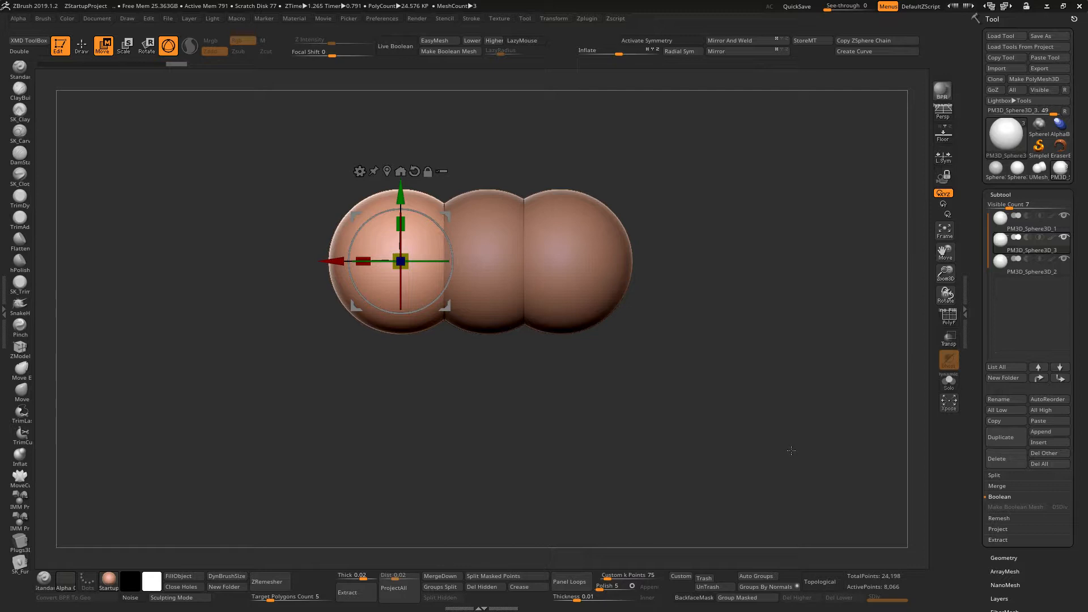
{"action": "key", "text": "q"}
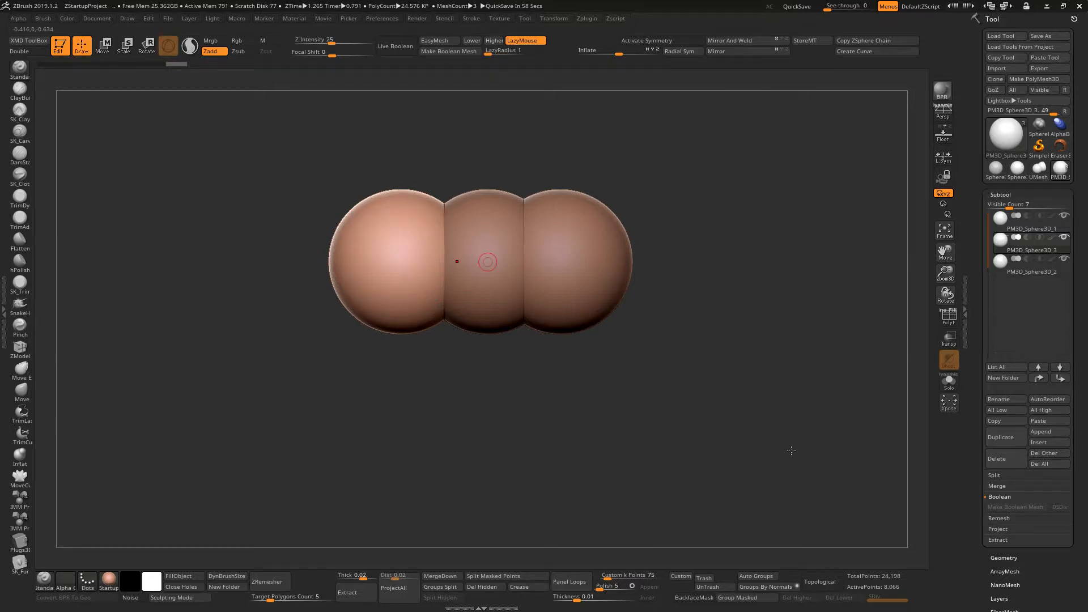
- Create a subtool folder with the default title Untitled Folder around the third sphere and move the first sphere into it
{"action": "left_click", "coordinate": [1007, 378]}
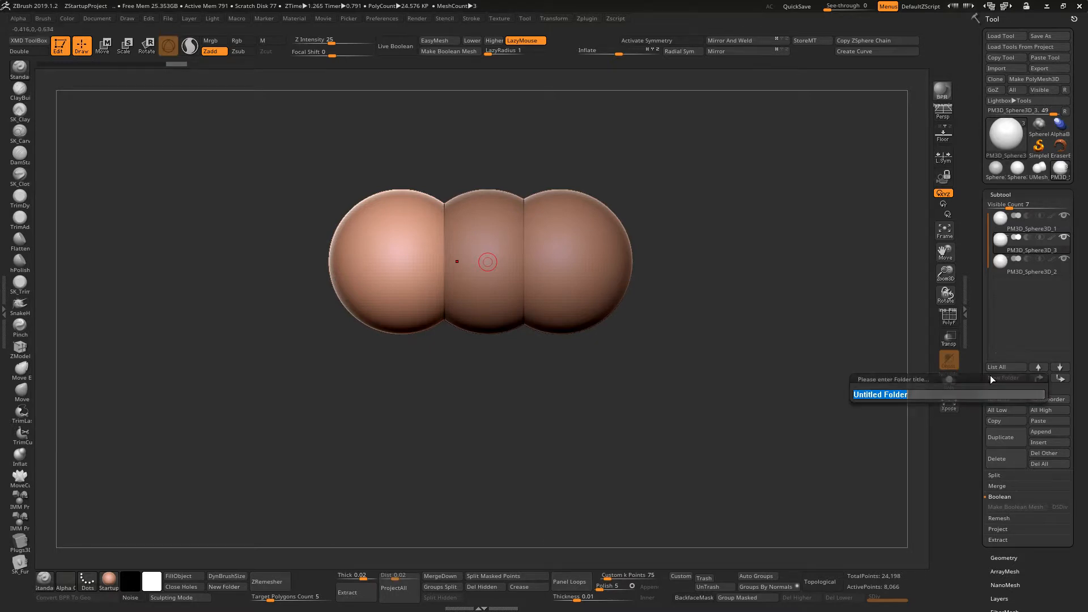
{"action": "key", "text": "Return"}
{"action": "left_click", "coordinate": [1029, 266]}
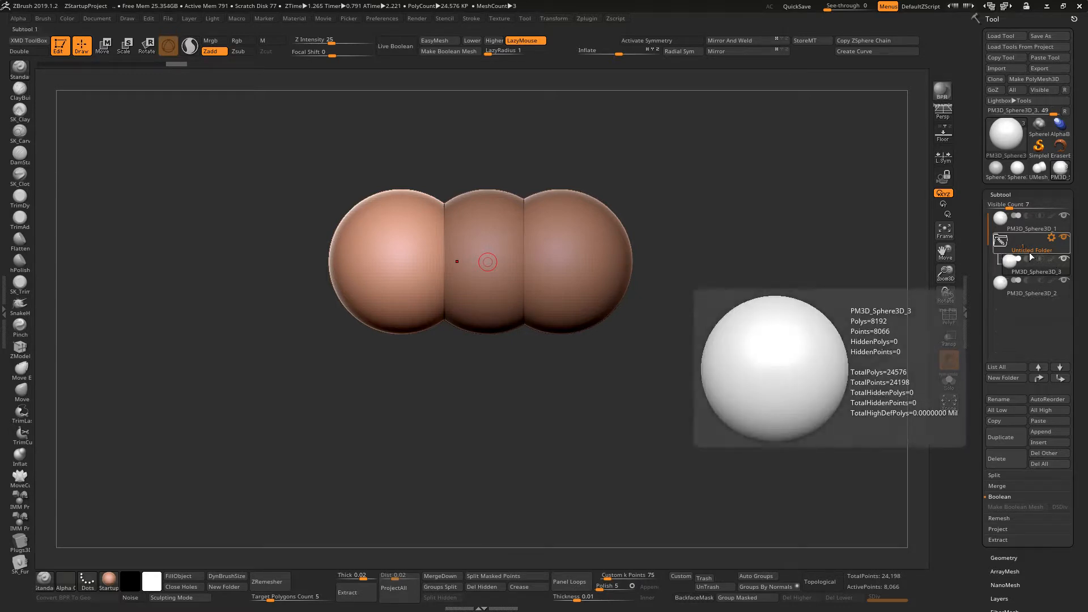
{"action": "left_click_drag", "start_coordinate": [1045, 225], "coordinate": [1066, 256]}
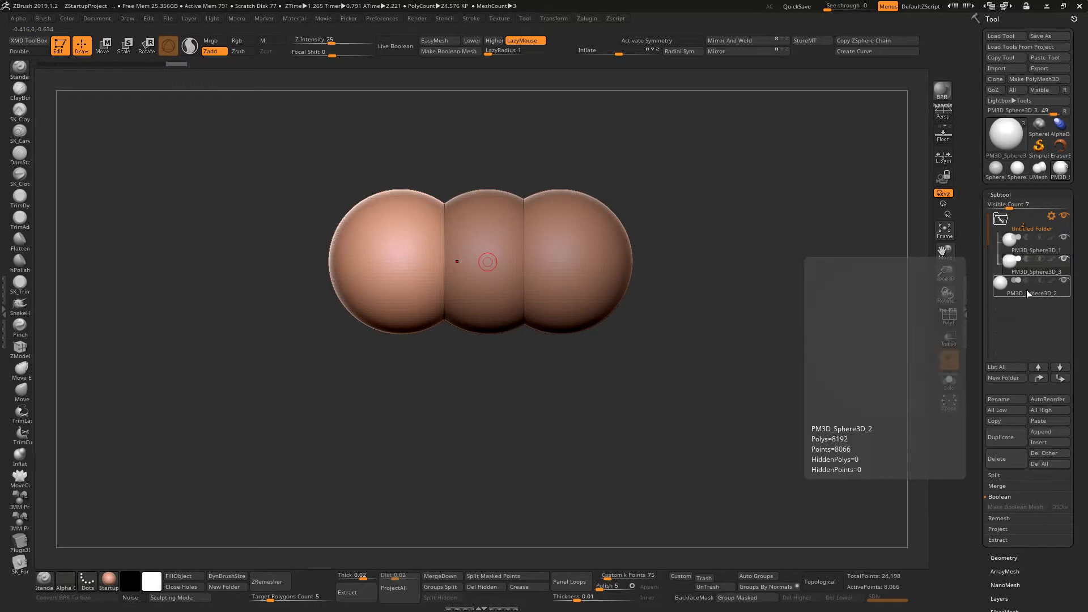
- Move the second sphere's subtool into Untitled Folder, between the first and third spheres
{"action": "left_click_drag", "start_coordinate": [1026, 291], "coordinate": [1025, 251]}
{"action": "left_click", "coordinate": [1032, 239]}
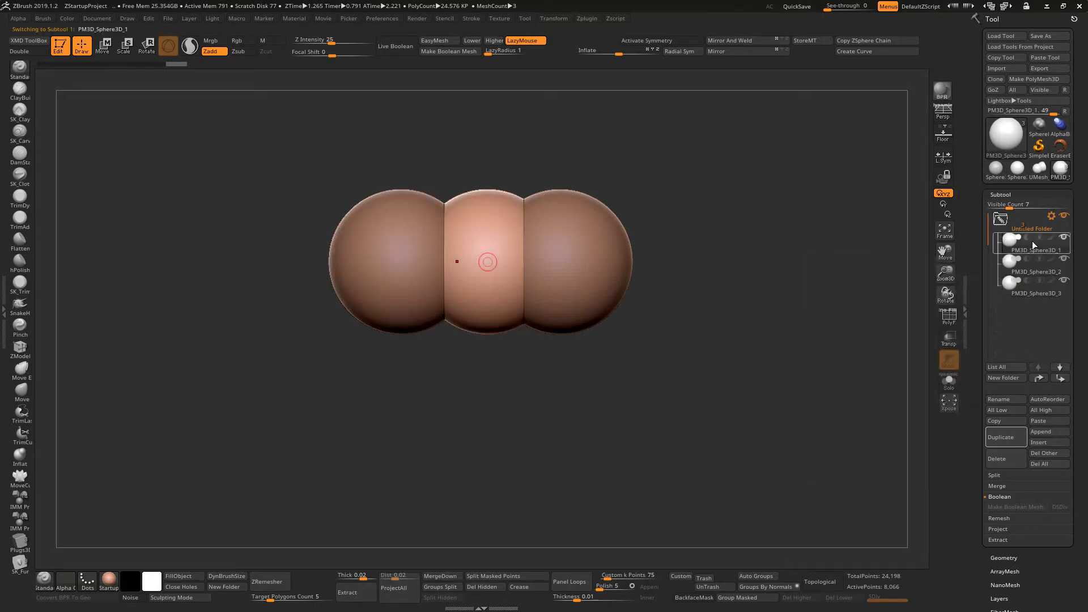
{"action": "mouse_move", "coordinate": [1025, 239]}
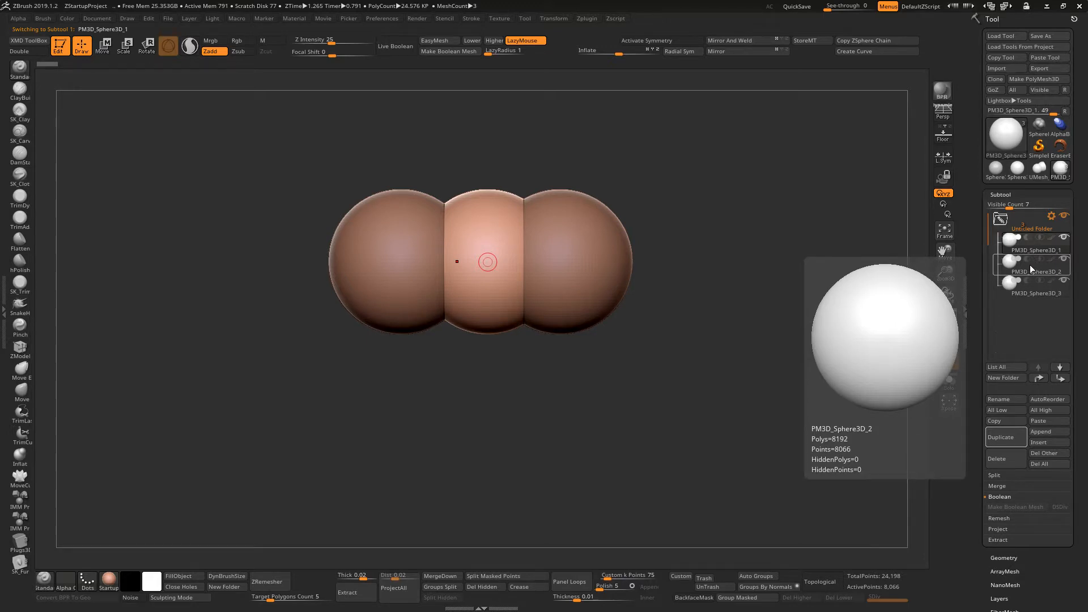
{"action": "left_click", "coordinate": [1029, 264]}
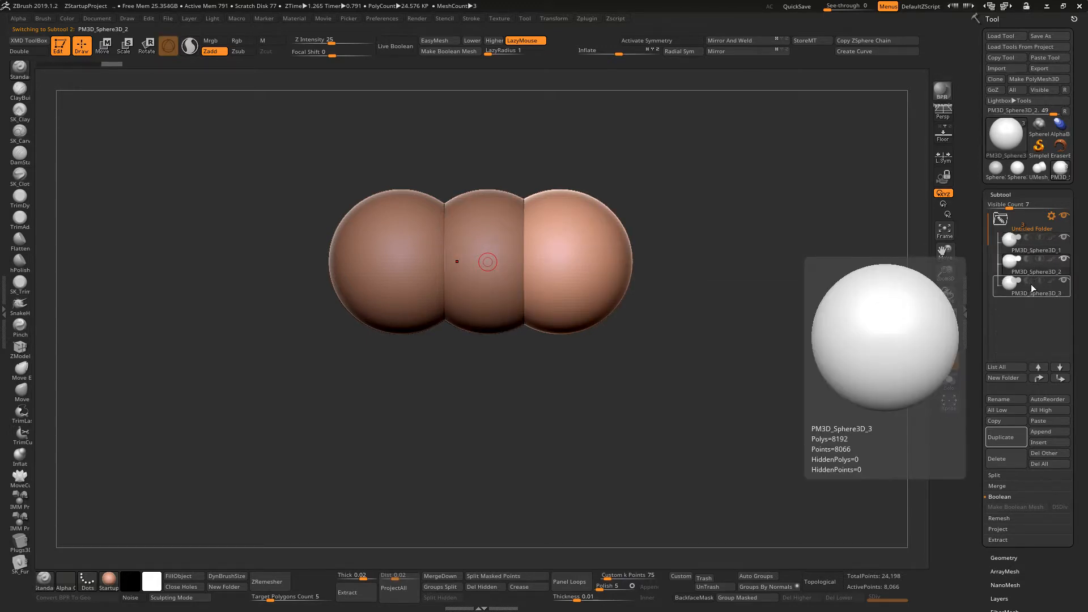
- Set the third sphere to subtraction and turn on Live Boolean to preview the cut
{"action": "left_click", "coordinate": [1031, 284]}
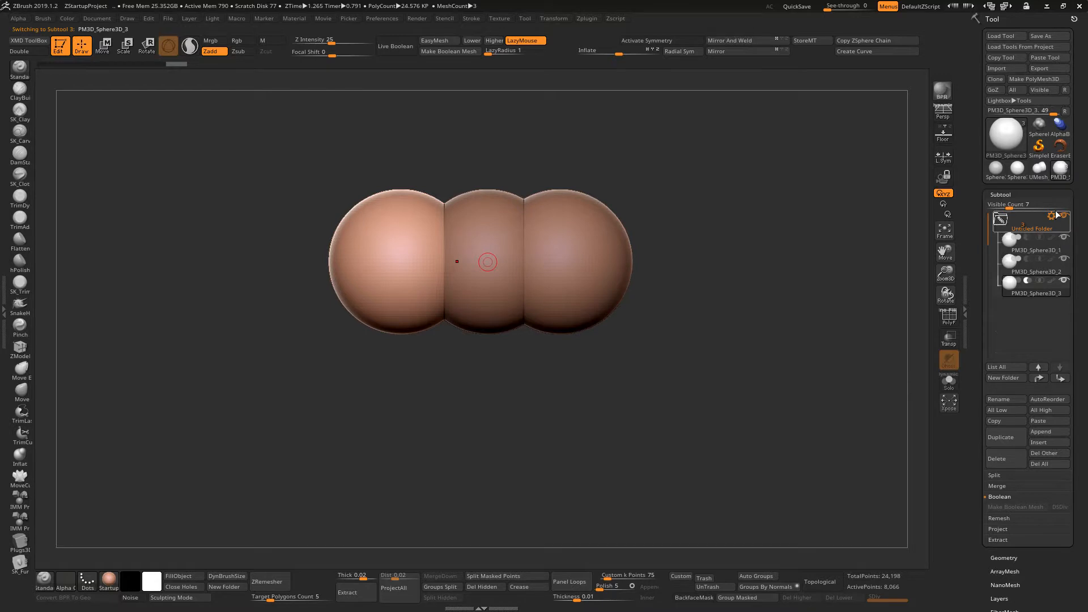
{"action": "left_click", "coordinate": [411, 43]}
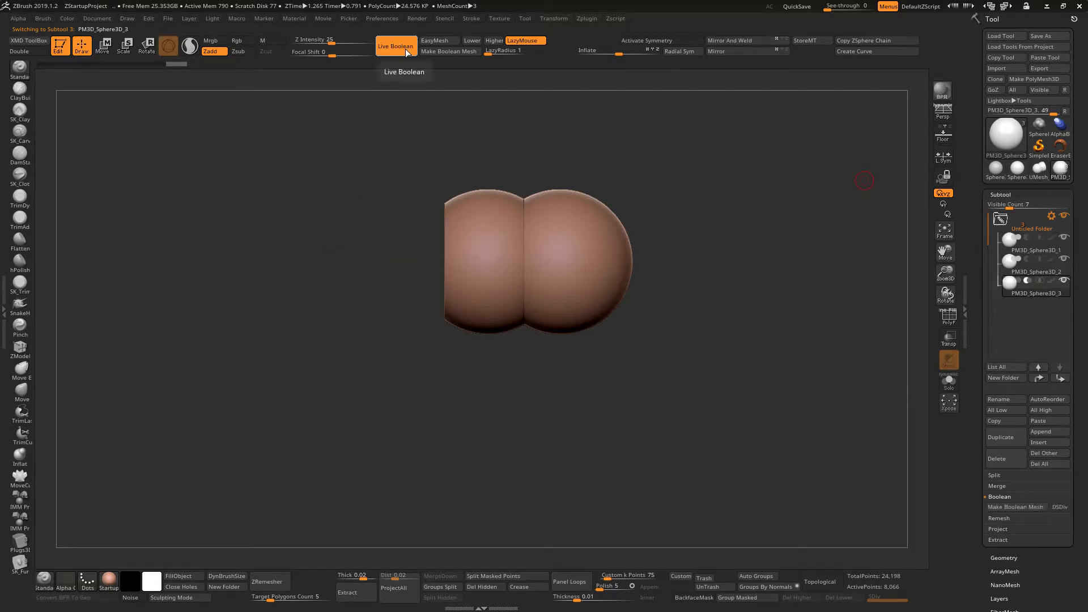
{"action": "left_click_drag", "start_coordinate": [754, 411], "coordinate": [781, 364]}
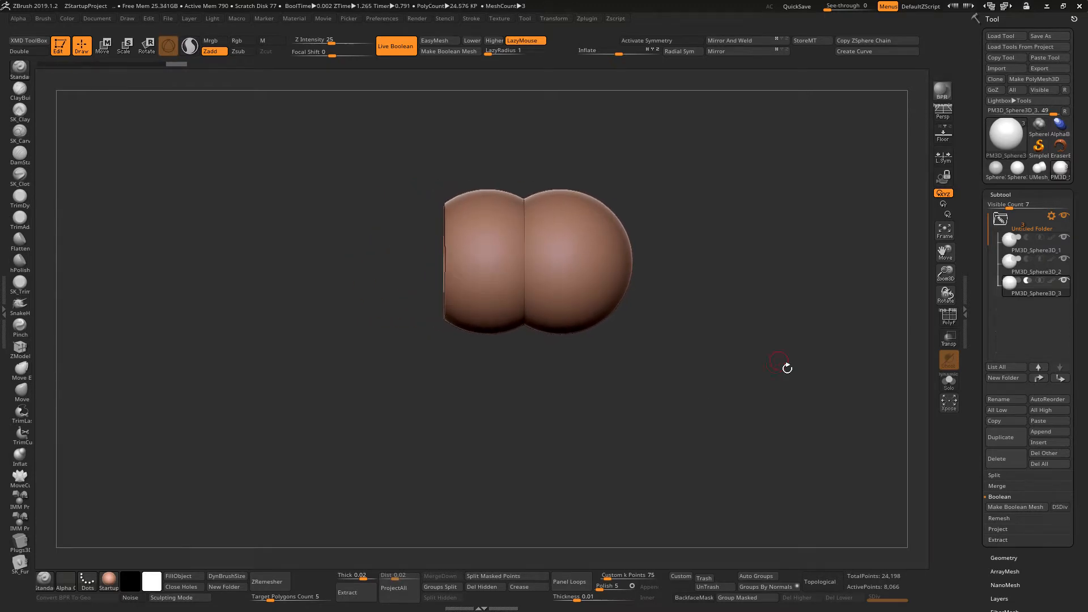
{"action": "mouse_move", "coordinate": [1012, 241]}
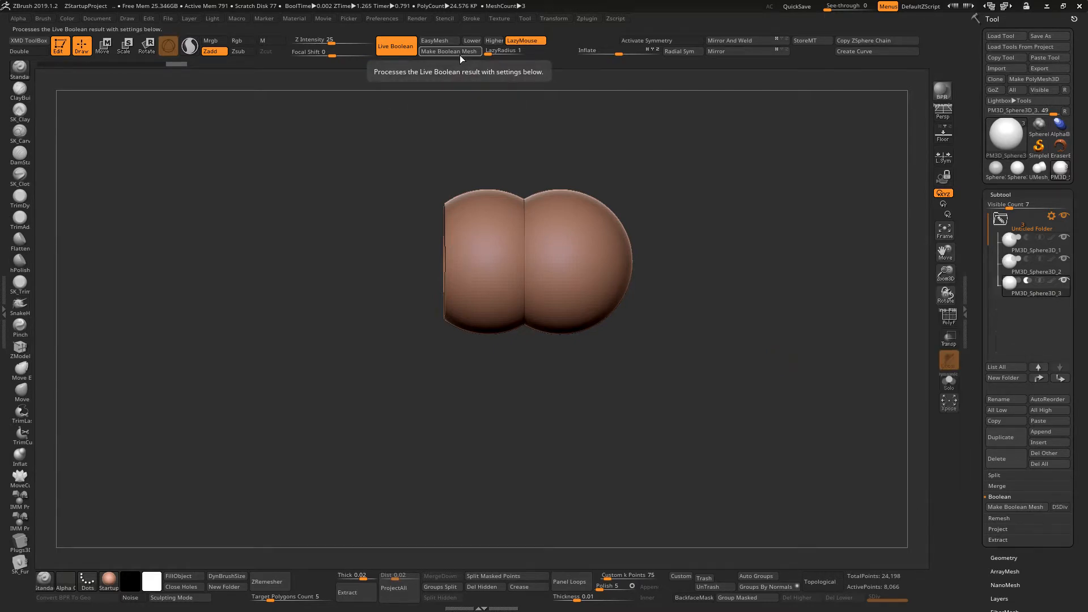
- Generate a boolean mesh from the spheres in Untitled Folder with Boolean Folder
{"action": "left_click", "coordinate": [1052, 216]}
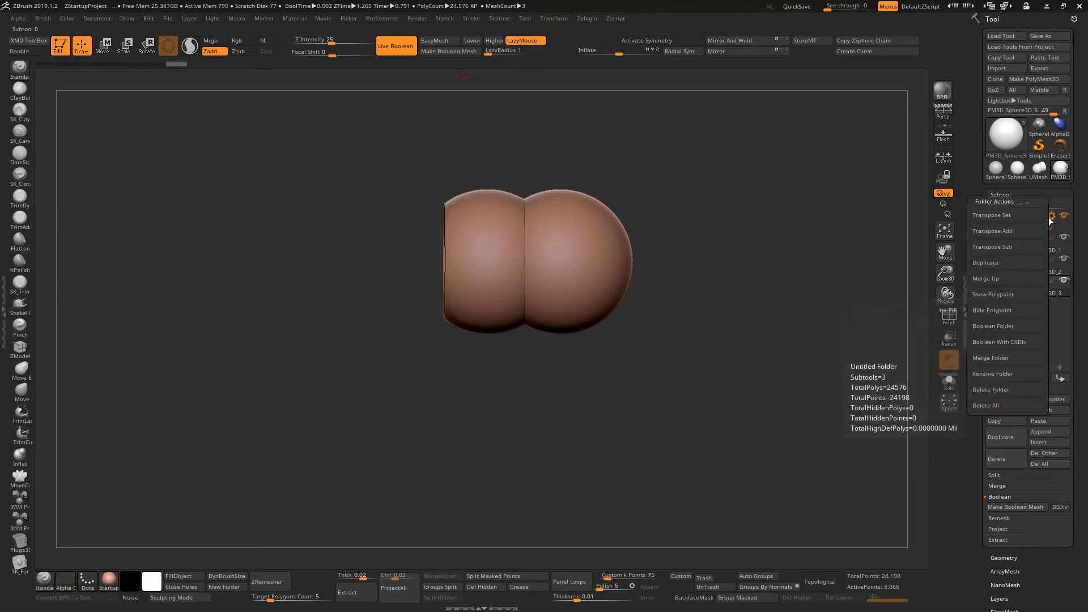
{"action": "left_click", "coordinate": [1021, 326]}
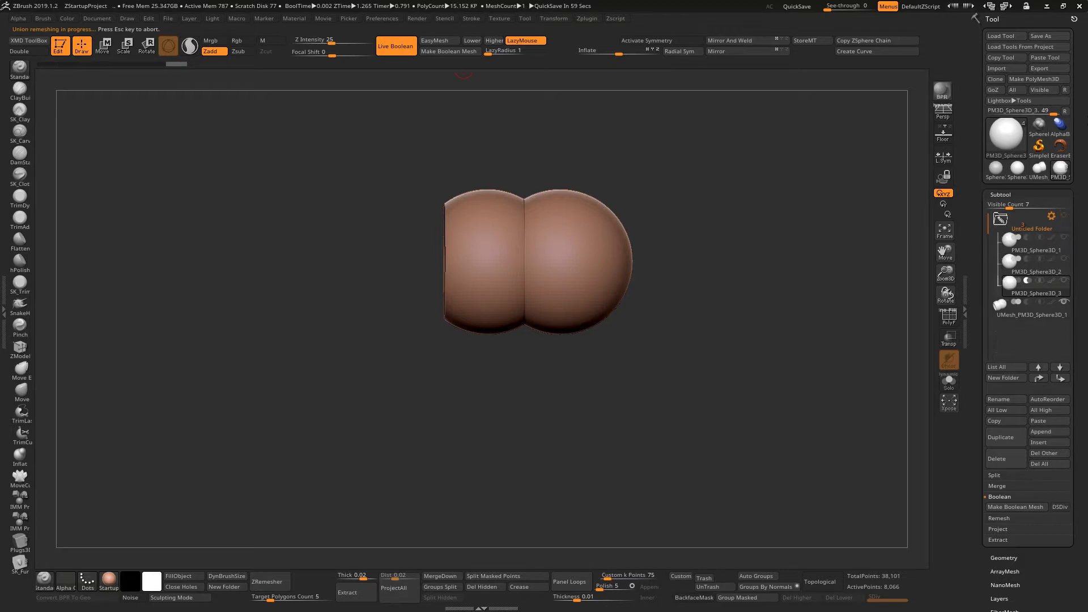
{"action": "left_click", "coordinate": [1026, 230]}
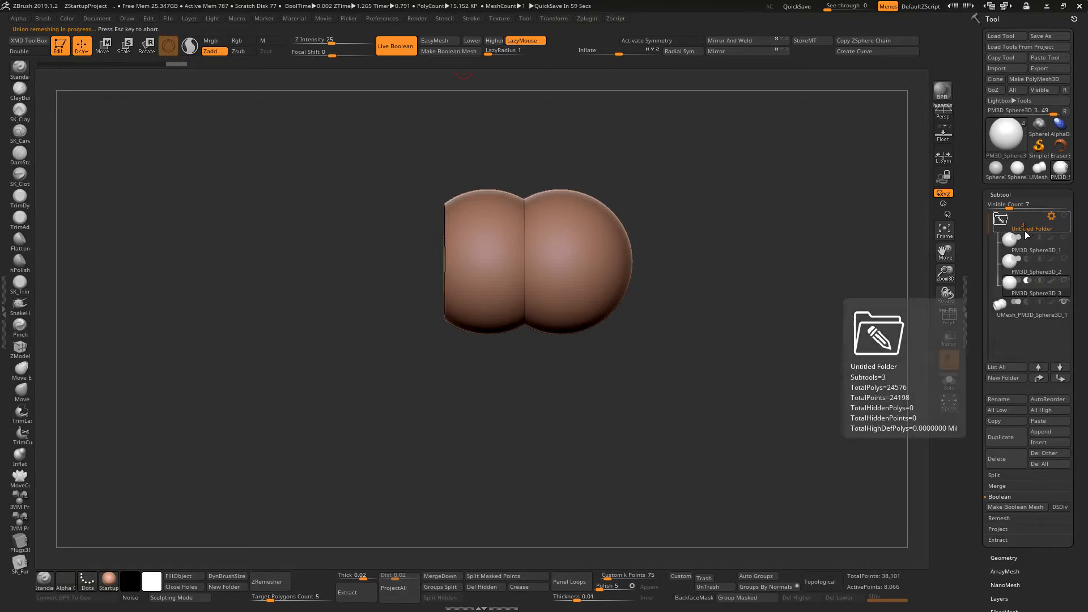
{"action": "left_click", "coordinate": [1018, 307]}
- Collapse Untitled Folder and make the generated UMesh subtool active
{"action": "left_click", "coordinate": [998, 221]}
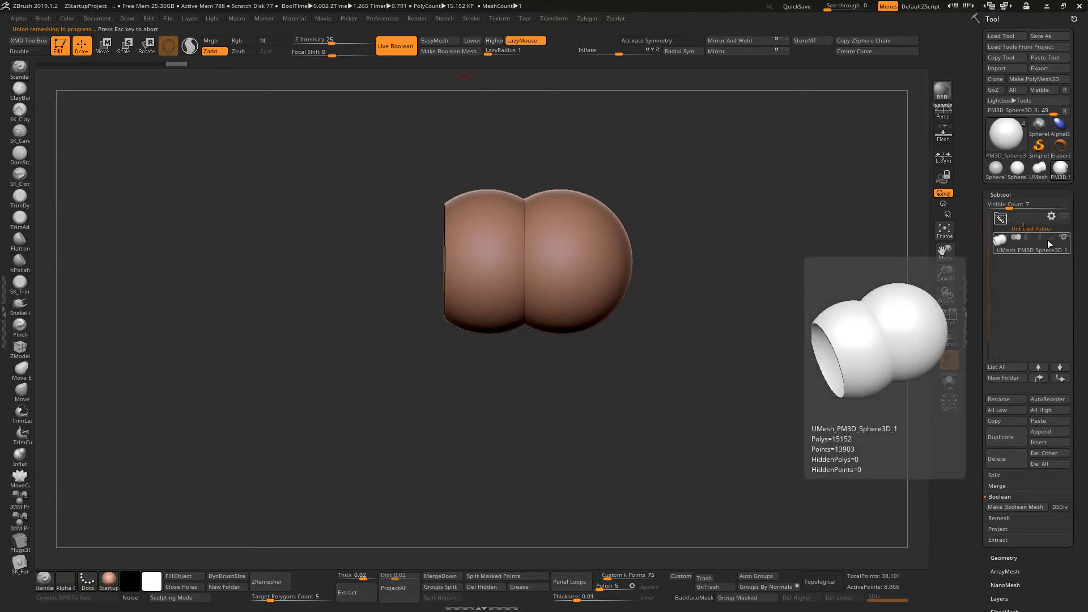
{"action": "left_click", "coordinate": [1002, 219]}
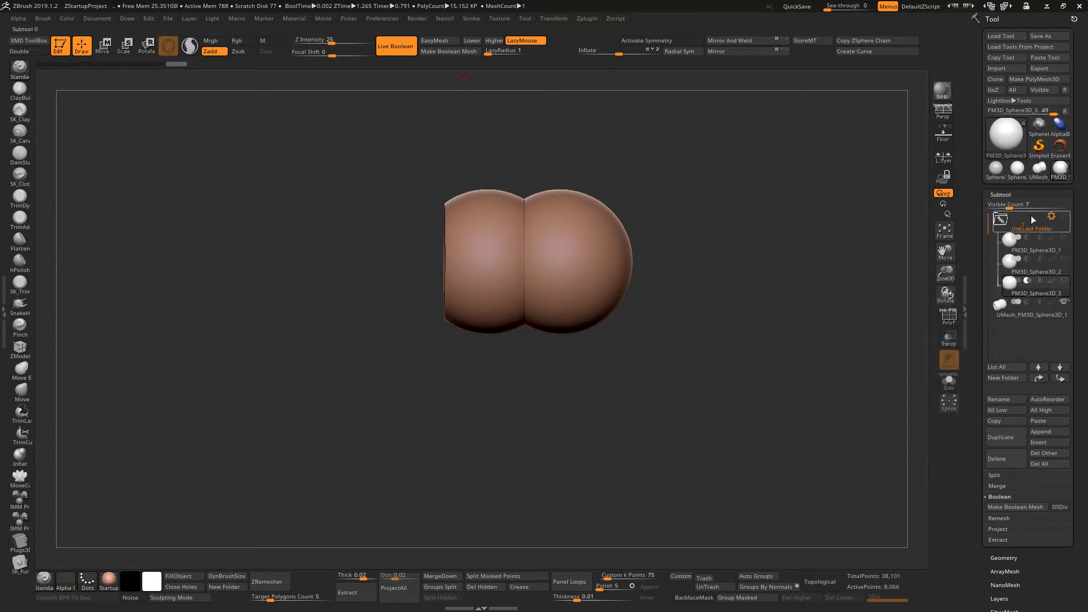
{"action": "left_click", "coordinate": [1001, 219]}
{"action": "mouse_move", "coordinate": [1058, 245]}
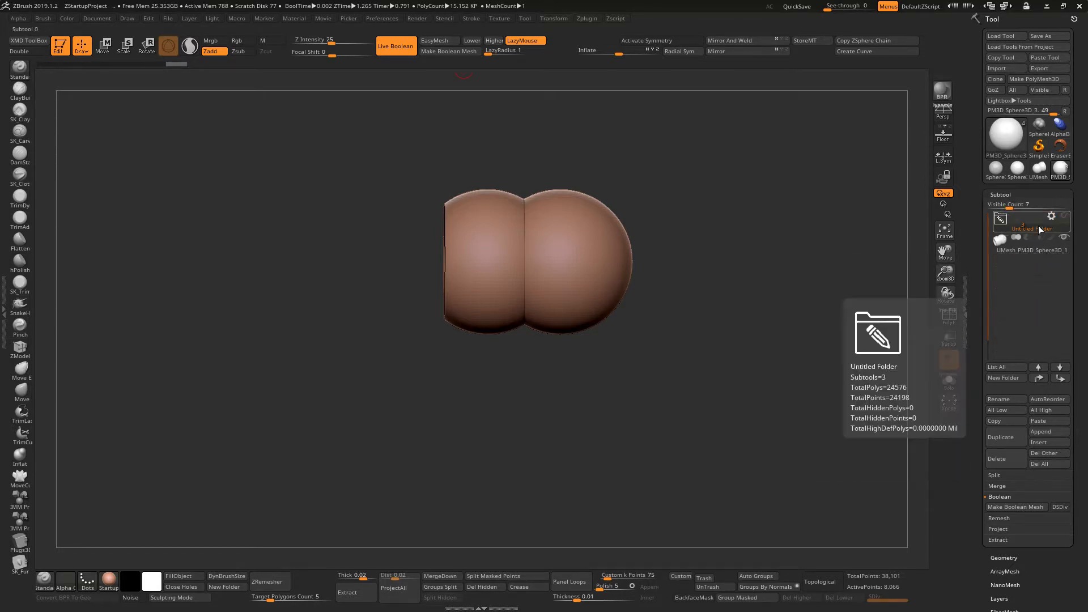
{"action": "left_click", "coordinate": [1042, 247]}
{"action": "mouse_move", "coordinate": [1051, 244]}
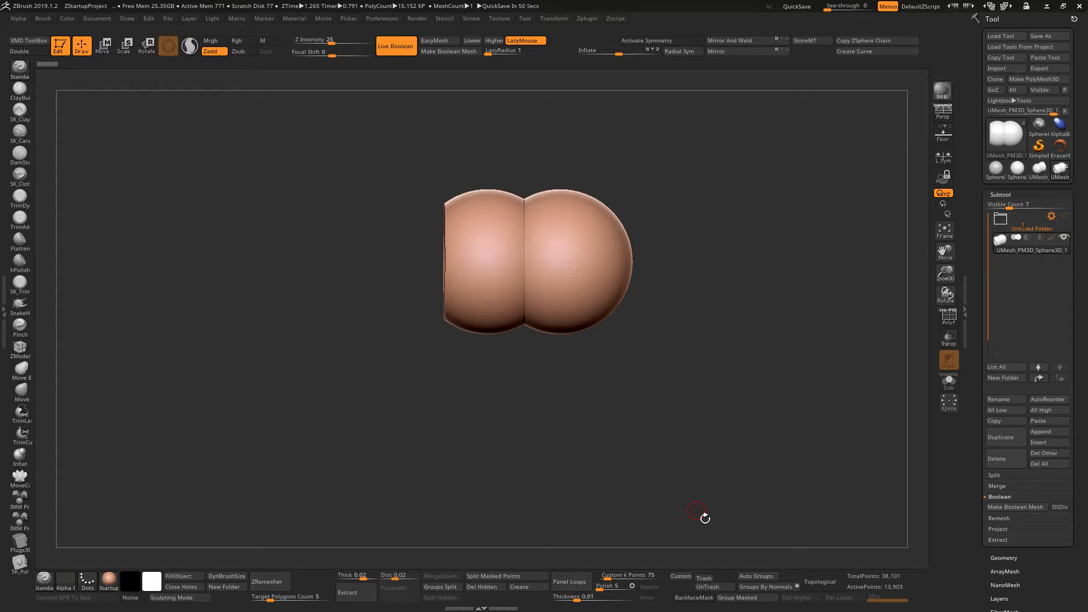
- Expand Untitled Folder, select the first sphere and make the folder's three spheres visible again
{"action": "left_click", "coordinate": [1001, 219]}
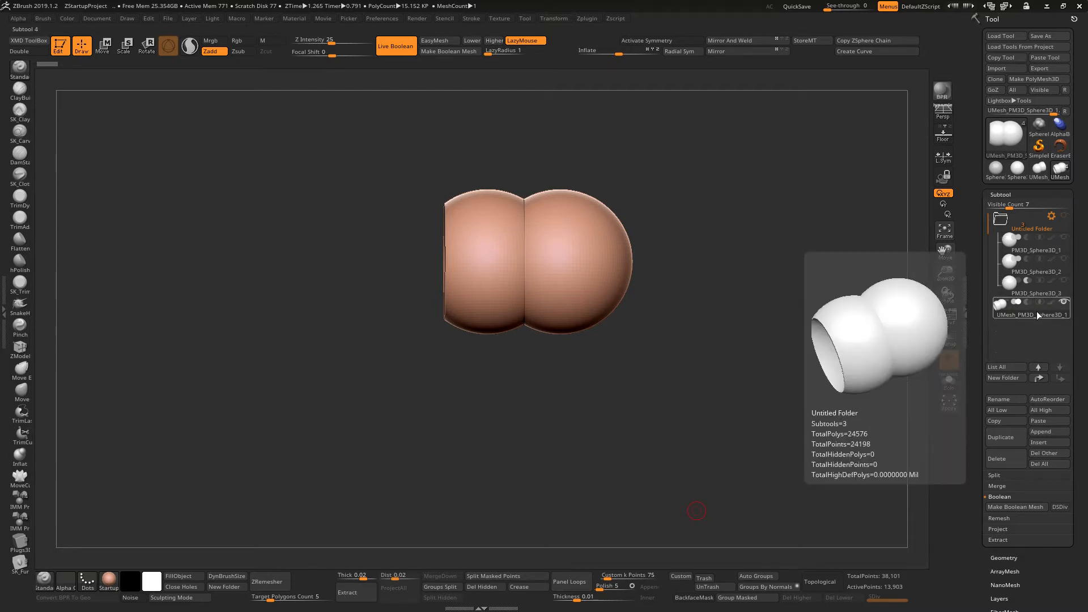
{"action": "left_click", "coordinate": [1027, 240]}
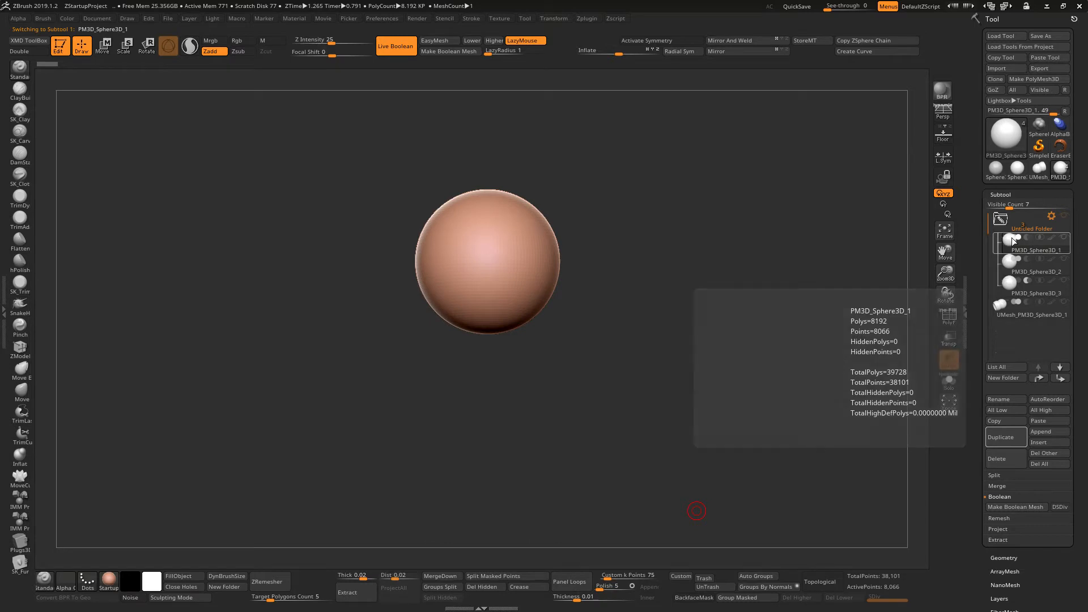
{"action": "left_click", "coordinate": [1066, 238]}
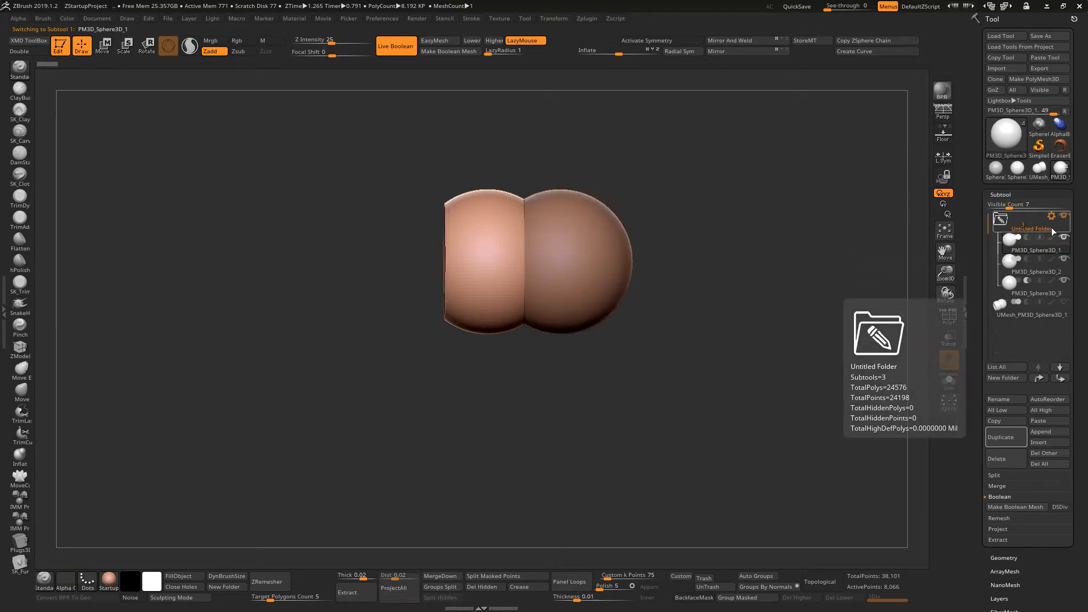
{"action": "mouse_move", "coordinate": [667, 411]}
{"action": "left_mouse_down"}
{"action": "mouse_move", "coordinate": [689, 413]}
{"action": "mouse_move", "coordinate": [676, 413]}
{"action": "left_mouse_up"}
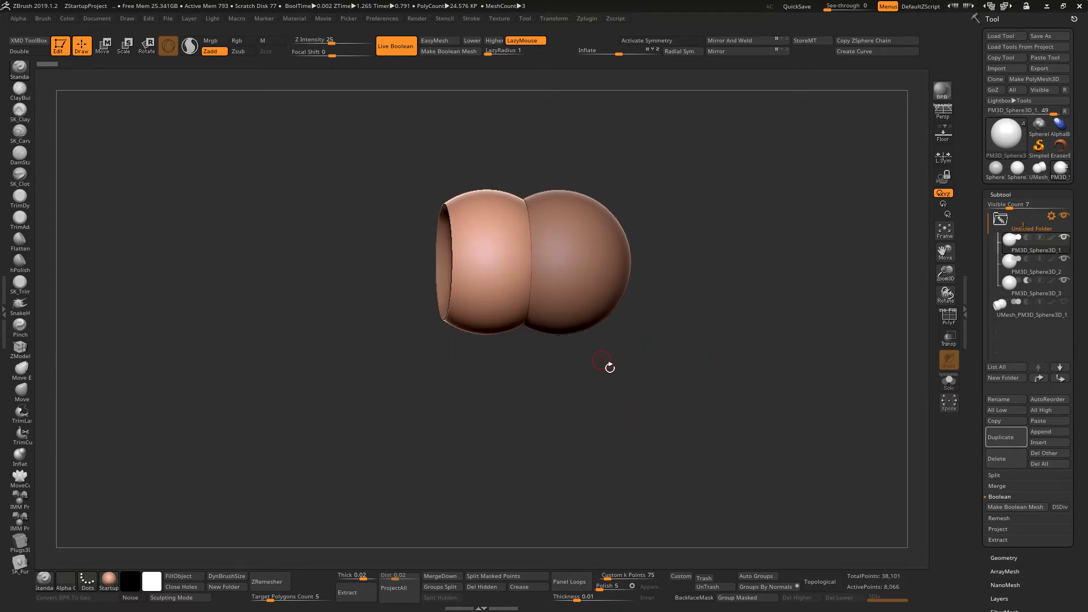
- Move the first sphere down along Y, keeping it overlapping the second and third spheres
{"action": "key", "text": "w"}
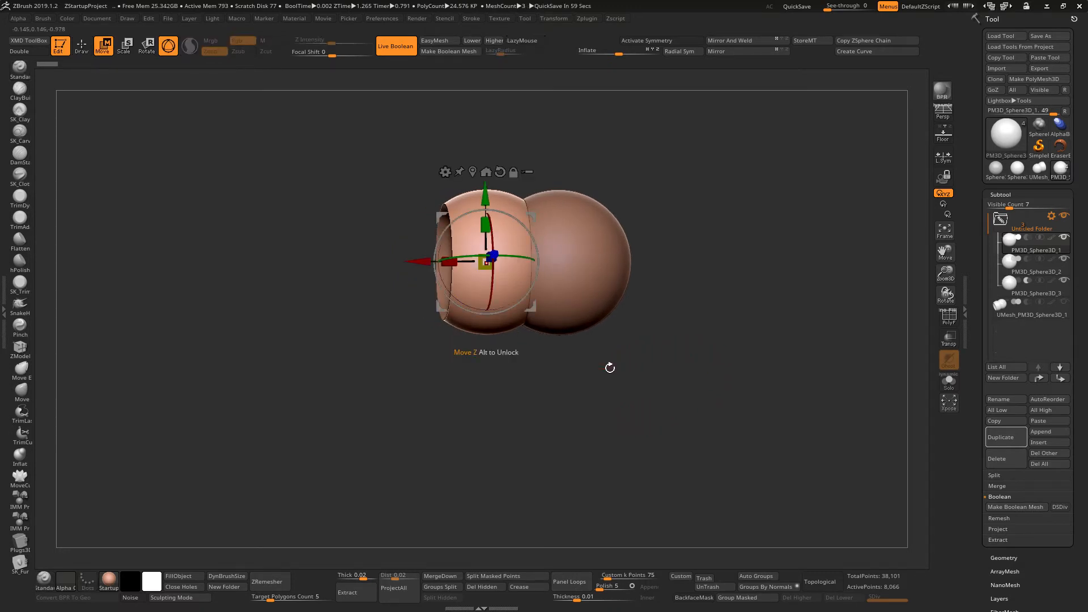
{"action": "left_click_drag", "start_coordinate": [494, 198], "coordinate": [495, 248]}
{"action": "mouse_move", "coordinate": [685, 368]}
{"action": "left_mouse_down"}
{"action": "mouse_move", "coordinate": [709, 371]}
{"action": "mouse_move", "coordinate": [695, 368]}
{"action": "mouse_move", "coordinate": [701, 360]}
{"action": "left_mouse_up"}
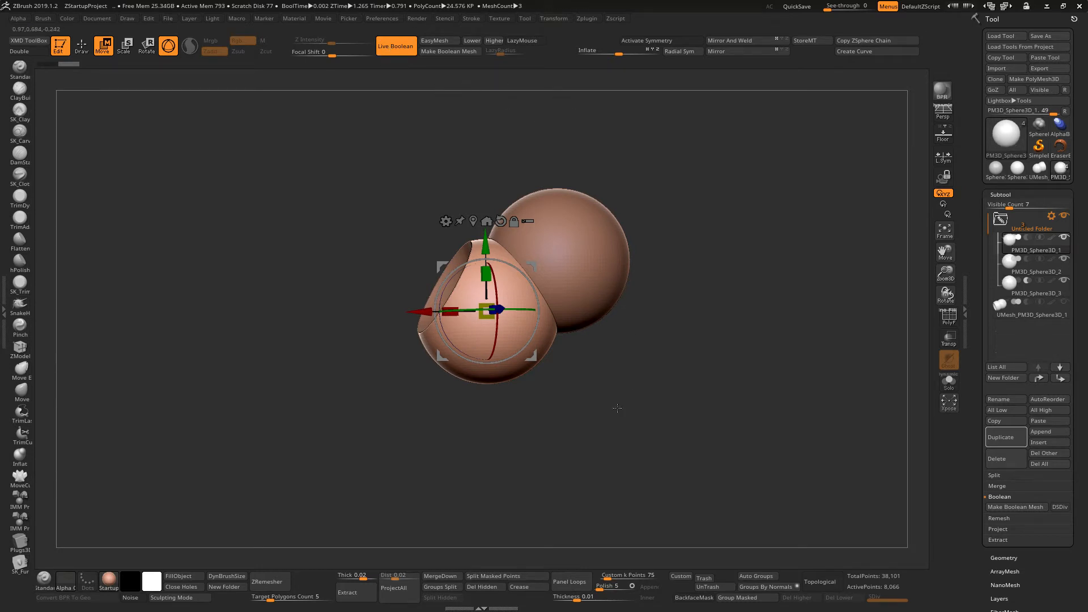
{"action": "left_click_drag", "start_coordinate": [706, 433], "coordinate": [734, 425]}
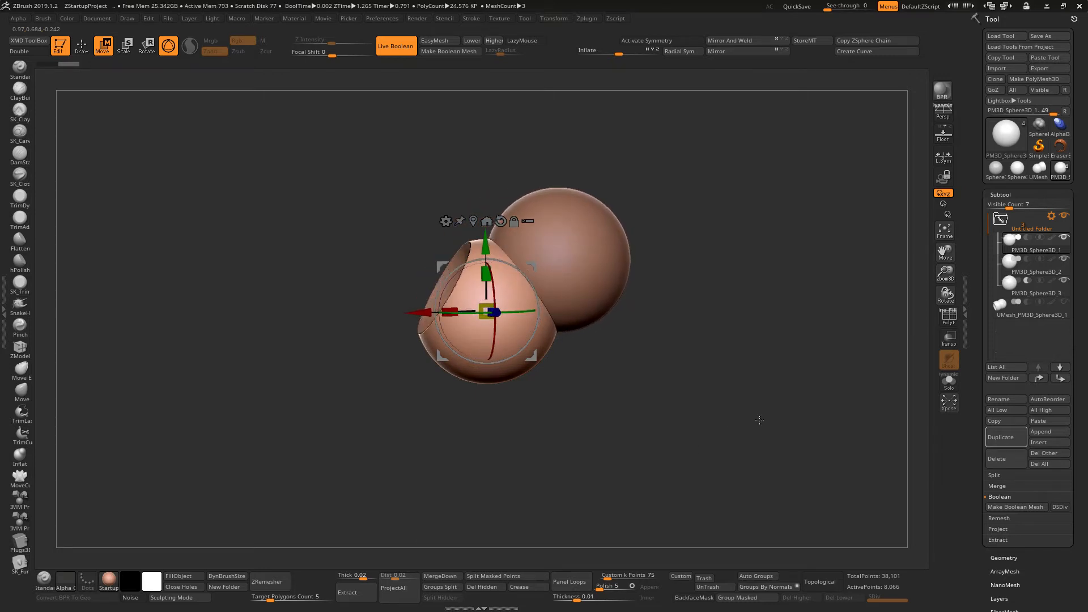
- Run Boolean Folder again on the rearranged spheres and select the new UMesh subtool
{"action": "left_click", "coordinate": [1051, 216]}
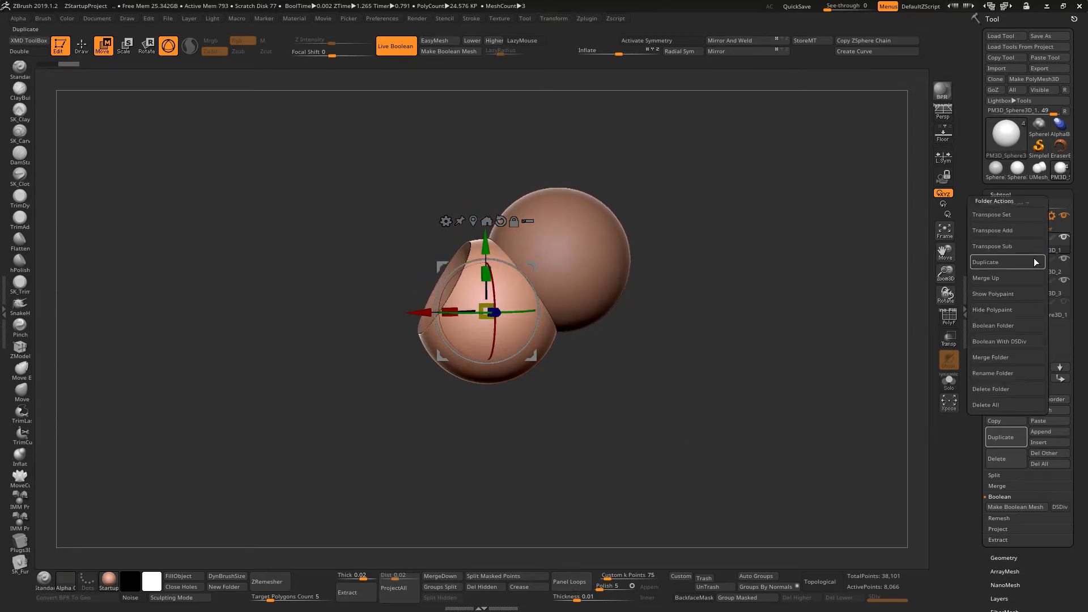
{"action": "left_click", "coordinate": [1018, 325]}
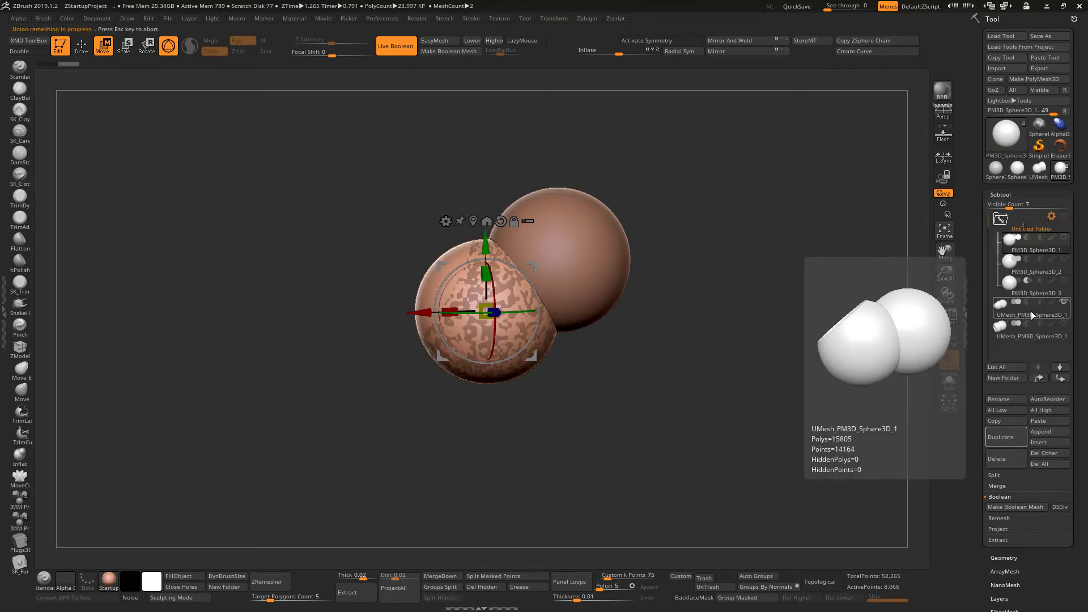
{"action": "left_click", "coordinate": [1032, 308]}
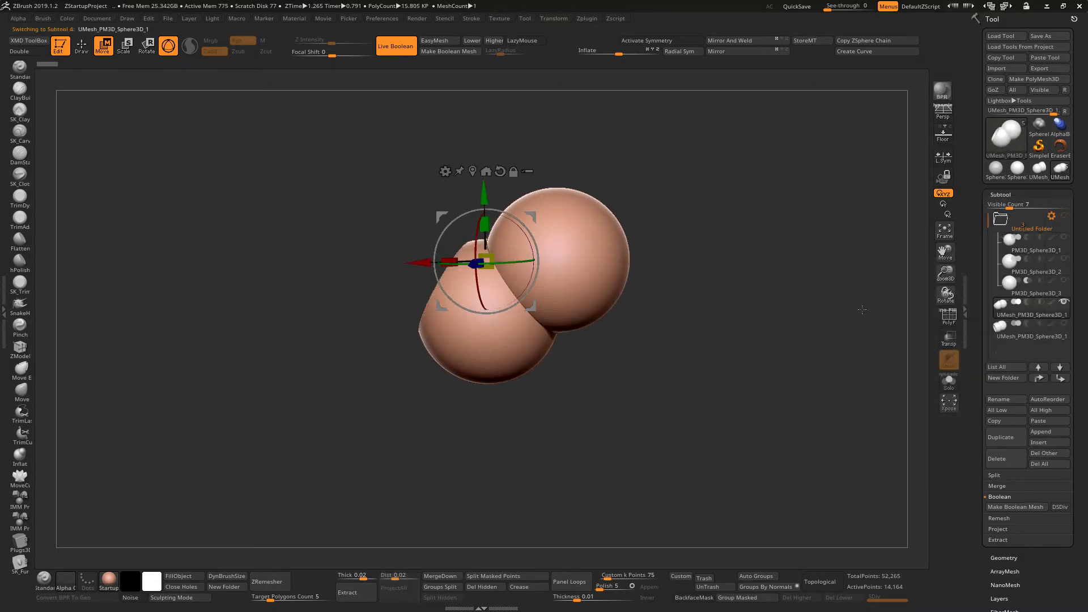
- Collapse Untitled Folder and delete it together with all the sphere subtools inside
{"action": "left_click", "coordinate": [1026, 216]}
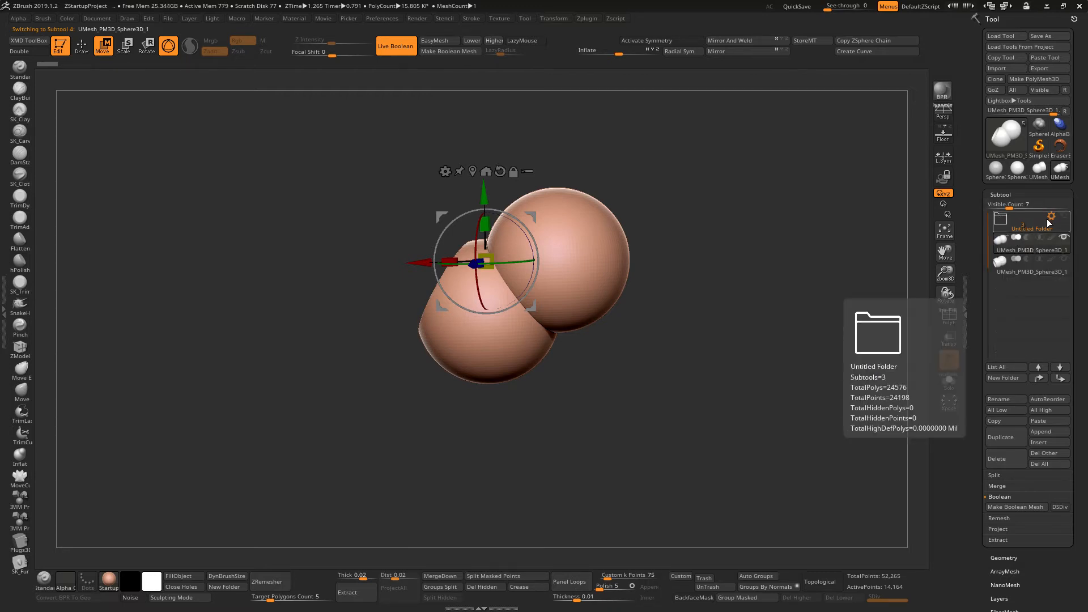
{"action": "left_click", "coordinate": [1050, 217]}
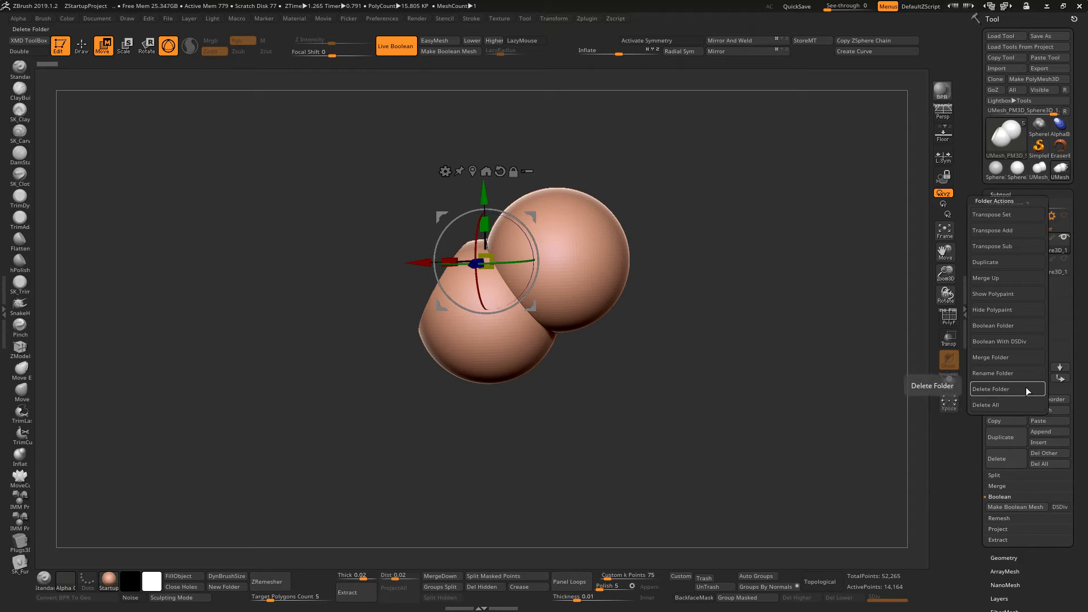
{"action": "left_click", "coordinate": [1007, 403]}
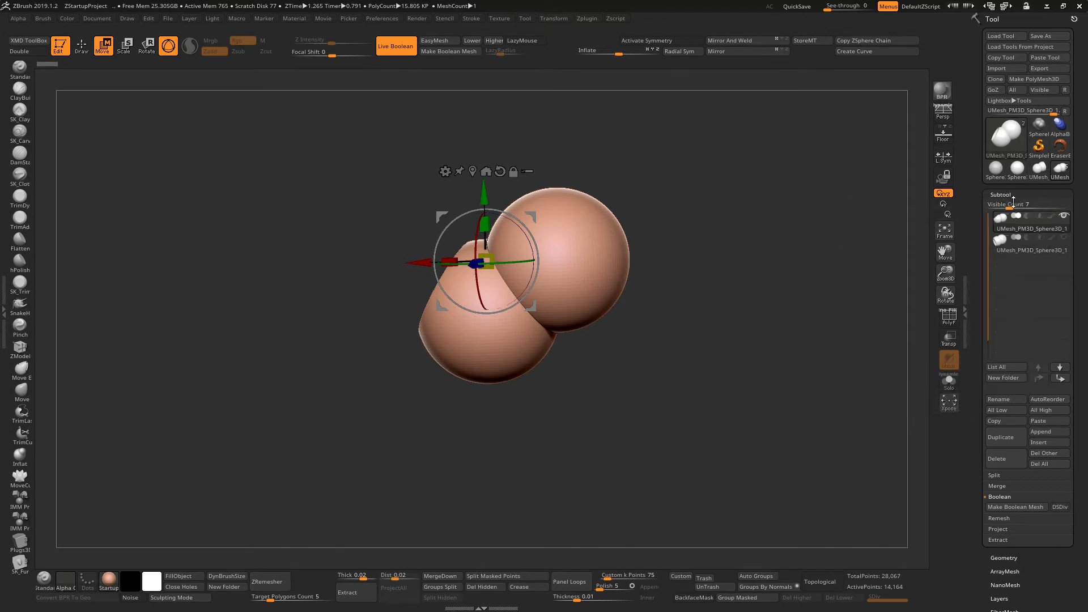
{"action": "mouse_move", "coordinate": [1046, 229]}
- Move the new boolean mesh slightly up along Y and inspect it from several angles
{"action": "left_click_drag", "start_coordinate": [887, 383], "coordinate": [789, 400]}
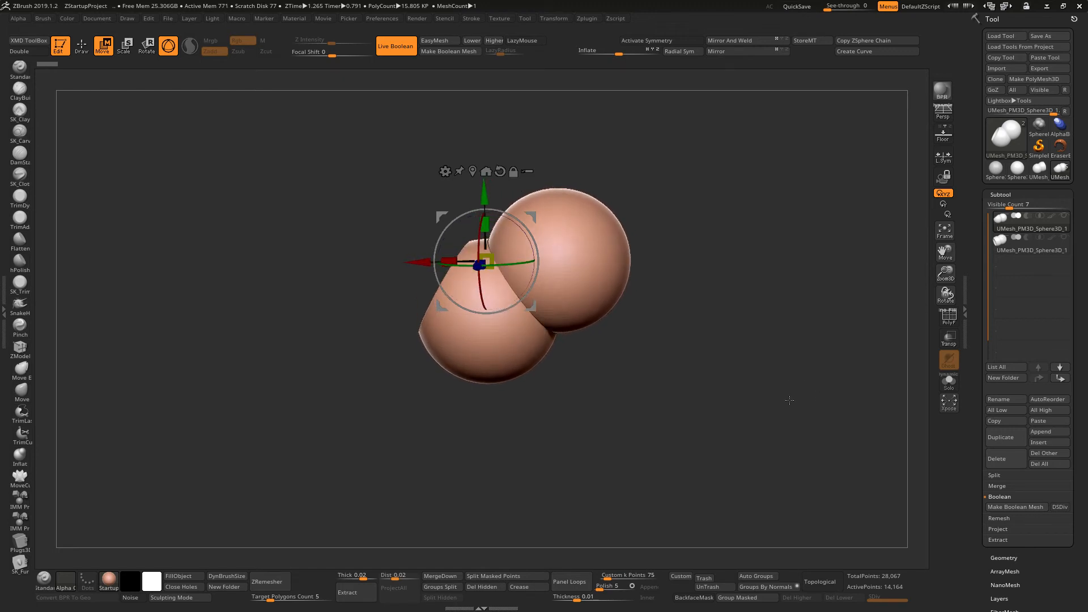
{"action": "mouse_move", "coordinate": [714, 410]}
{"action": "left_mouse_down"}
{"action": "mouse_move", "coordinate": [754, 429]}
{"action": "mouse_move", "coordinate": [835, 425]}
{"action": "mouse_move", "coordinate": [754, 420]}
{"action": "mouse_move", "coordinate": [709, 400]}
{"action": "left_mouse_up"}
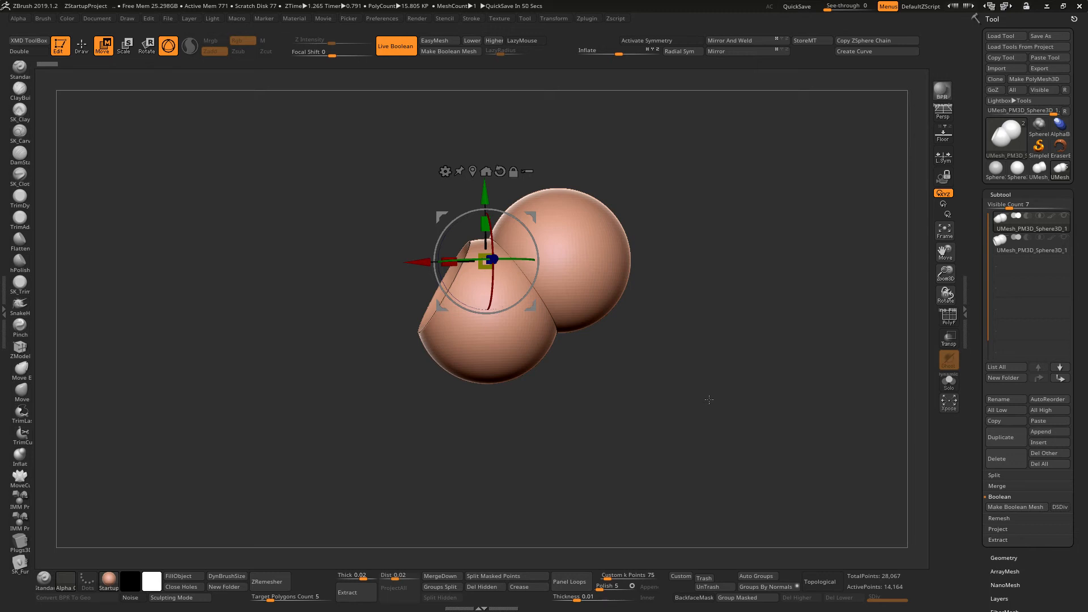
{"action": "mouse_move", "coordinate": [485, 194]}
{"action": "left_mouse_down"}
{"action": "mouse_move", "coordinate": [485, 203]}
{"action": "mouse_move", "coordinate": [485, 189]}
{"action": "left_mouse_up"}
{"action": "left_click_drag", "start_coordinate": [693, 318], "coordinate": [707, 330]}
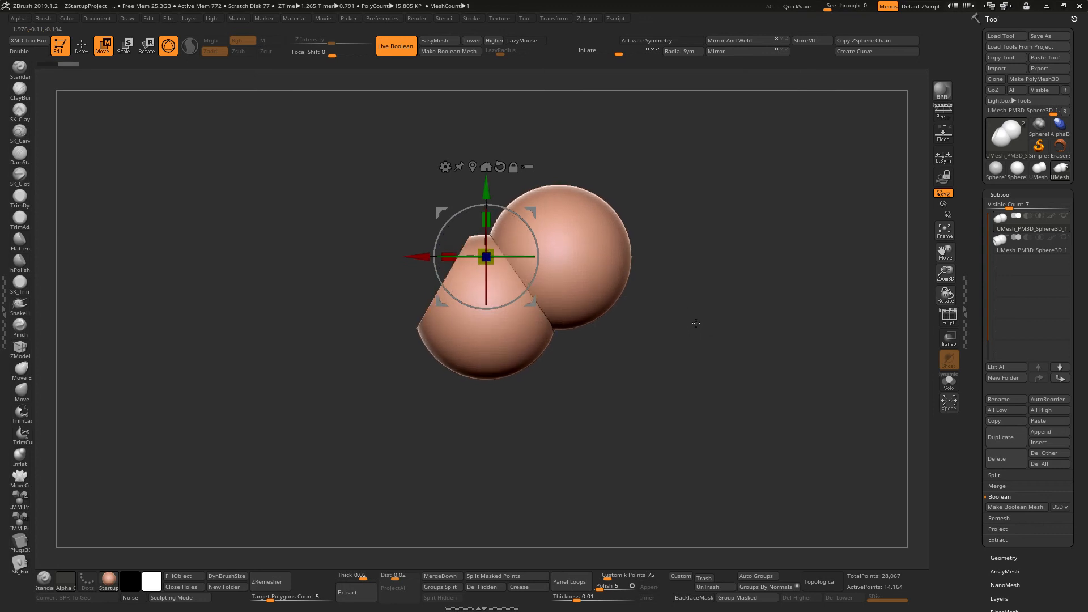
{"action": "left_click_drag", "start_coordinate": [702, 316], "coordinate": [722, 327]}
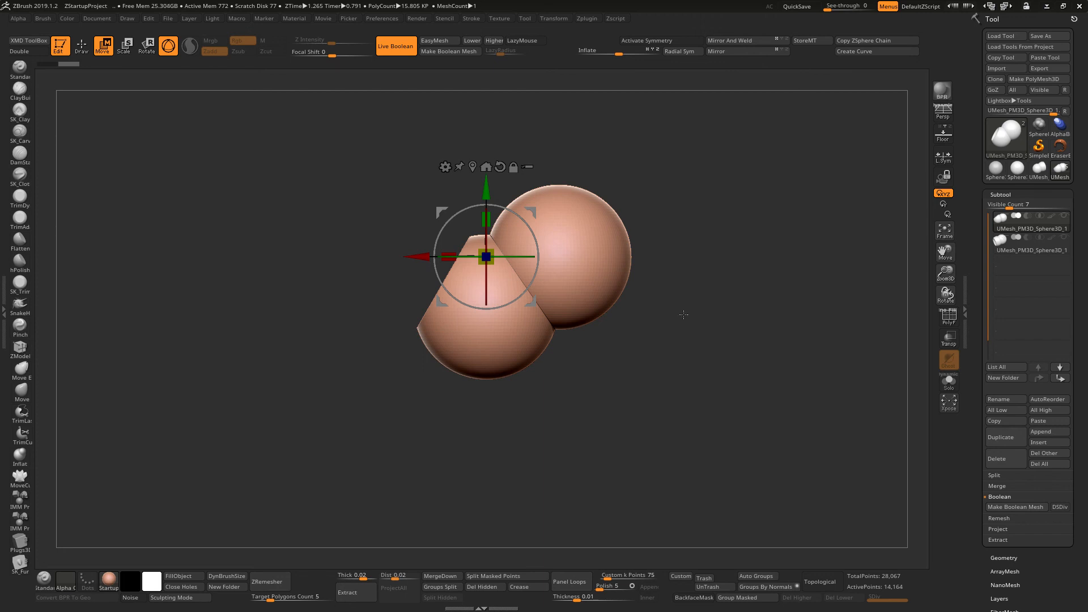
{"action": "mouse_move", "coordinate": [684, 321]}
{"action": "left_mouse_down"}
{"action": "mouse_move", "coordinate": [723, 321]}
{"action": "mouse_move", "coordinate": [678, 313]}
{"action": "mouse_move", "coordinate": [687, 326]}
{"action": "mouse_move", "coordinate": [686, 307]}
{"action": "left_mouse_up"}
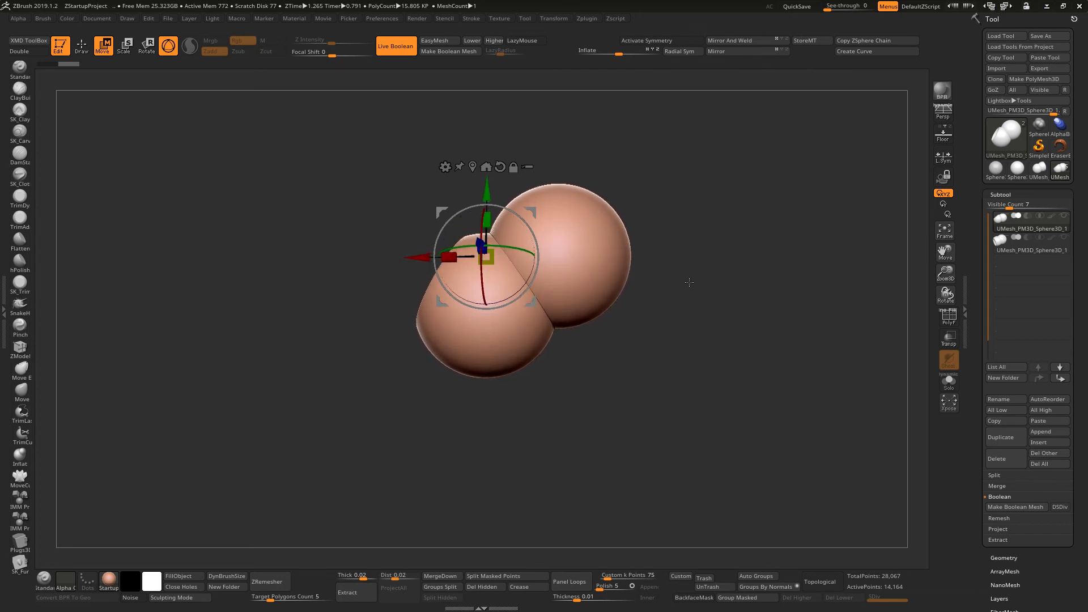